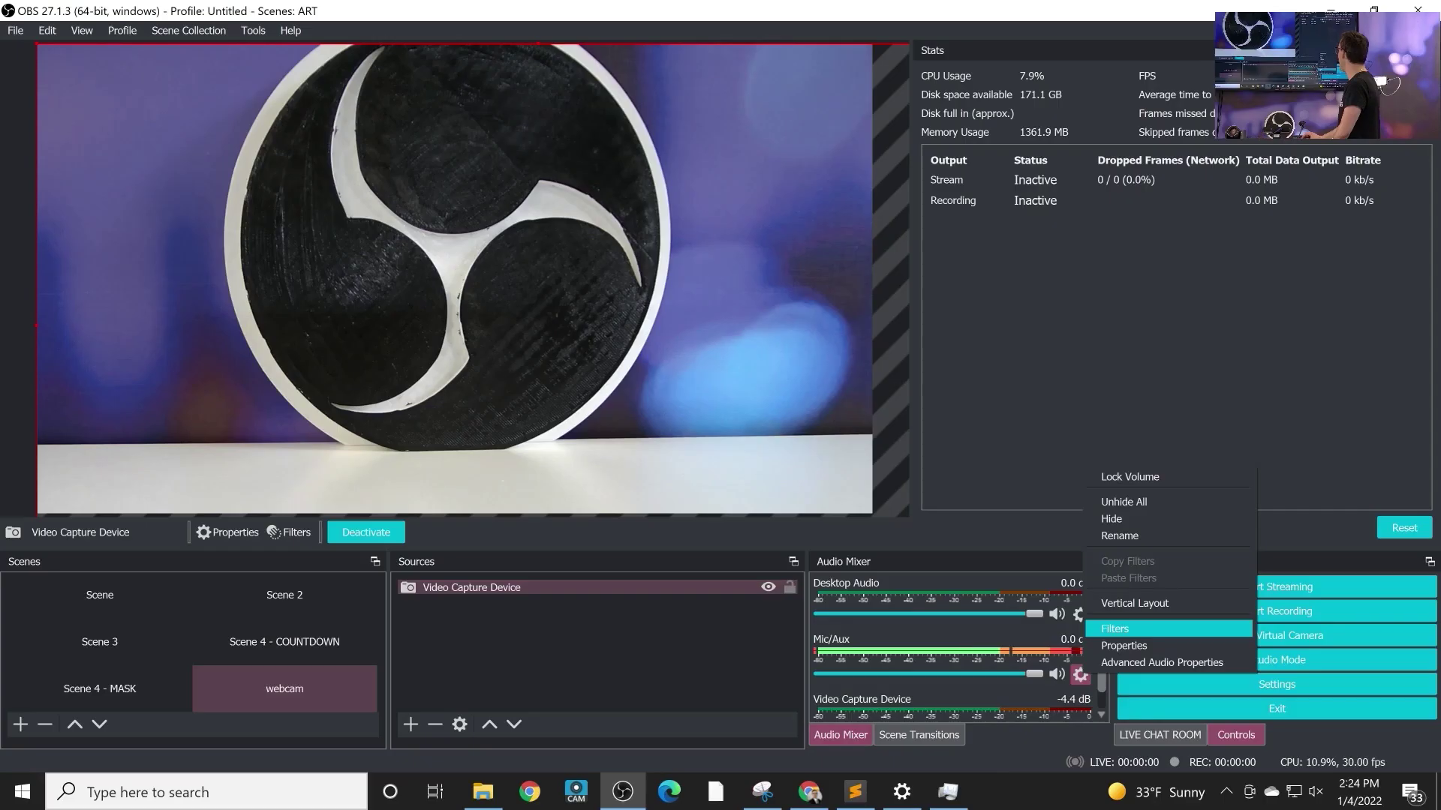
# Add a Compressor filter with its suggested name to the Mic/Aux audio source
pyautogui.click(1171, 717)
pyautogui.click(338, 717)
pyautogui.click(390, 567)
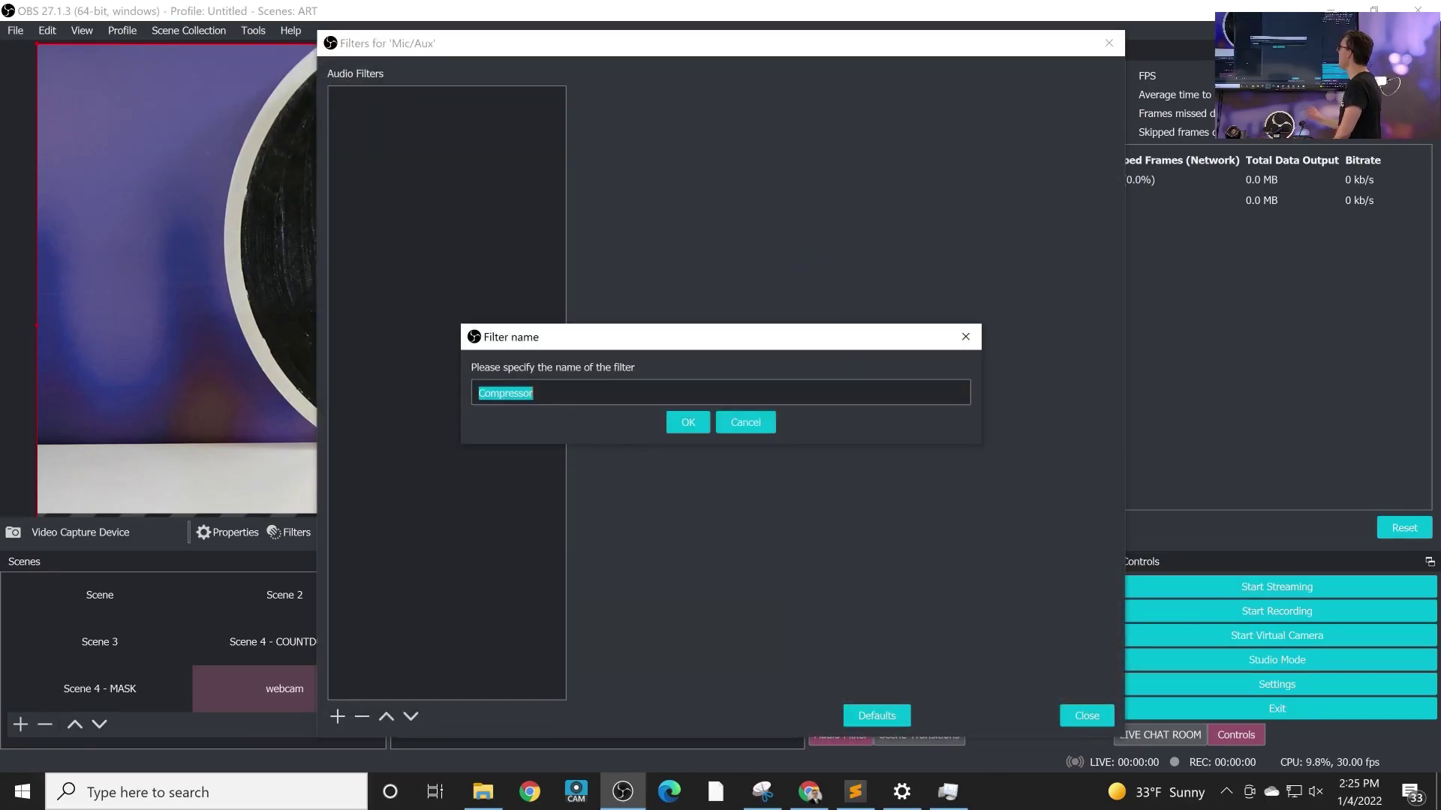
pyautogui.press('Return')
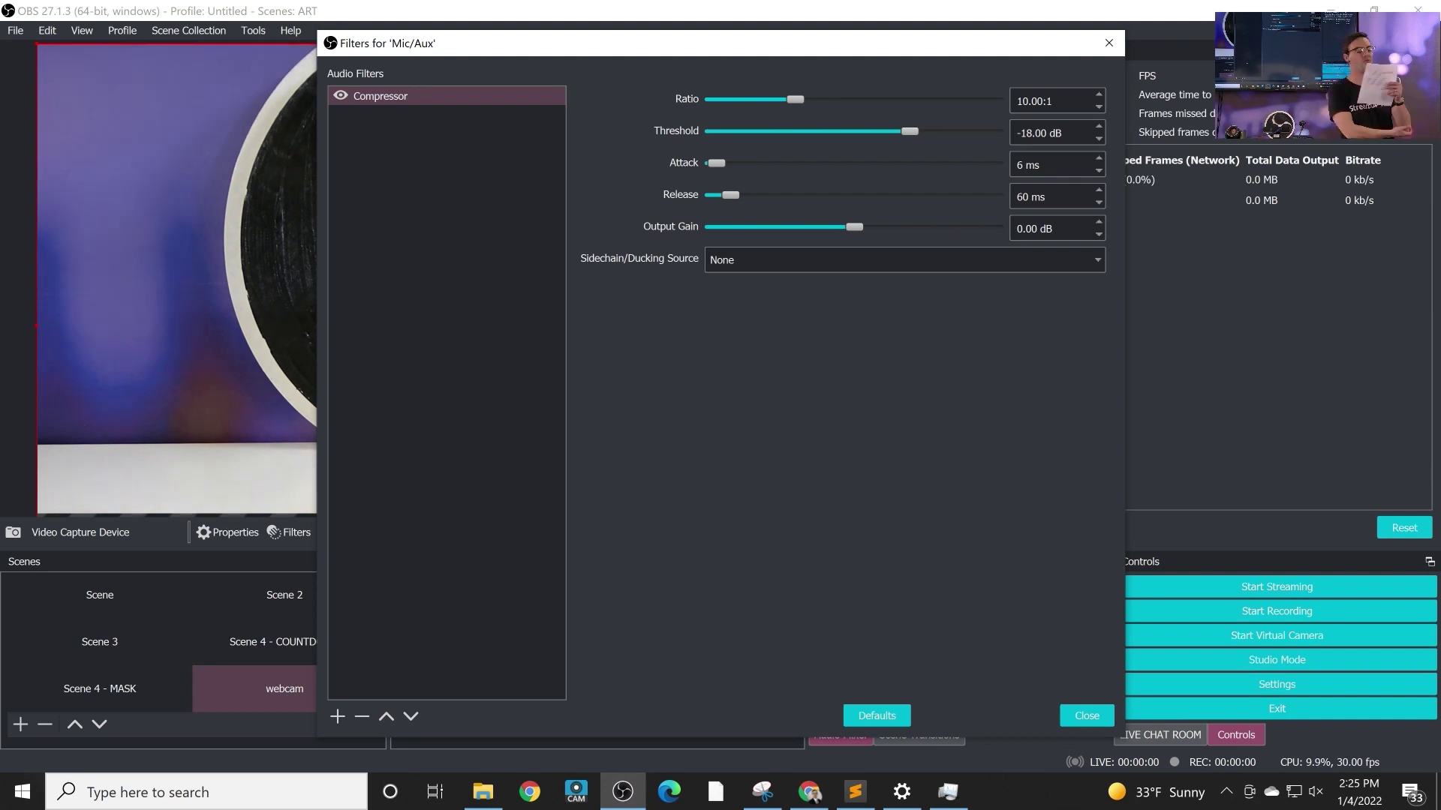
# Set the compressor's ratio to 14.50:1, threshold to -15.50 dB and output gain to 1.00 dB, with the sidechain source on None
pyautogui.moveTo(796, 99); pyautogui.dragTo(835, 99)
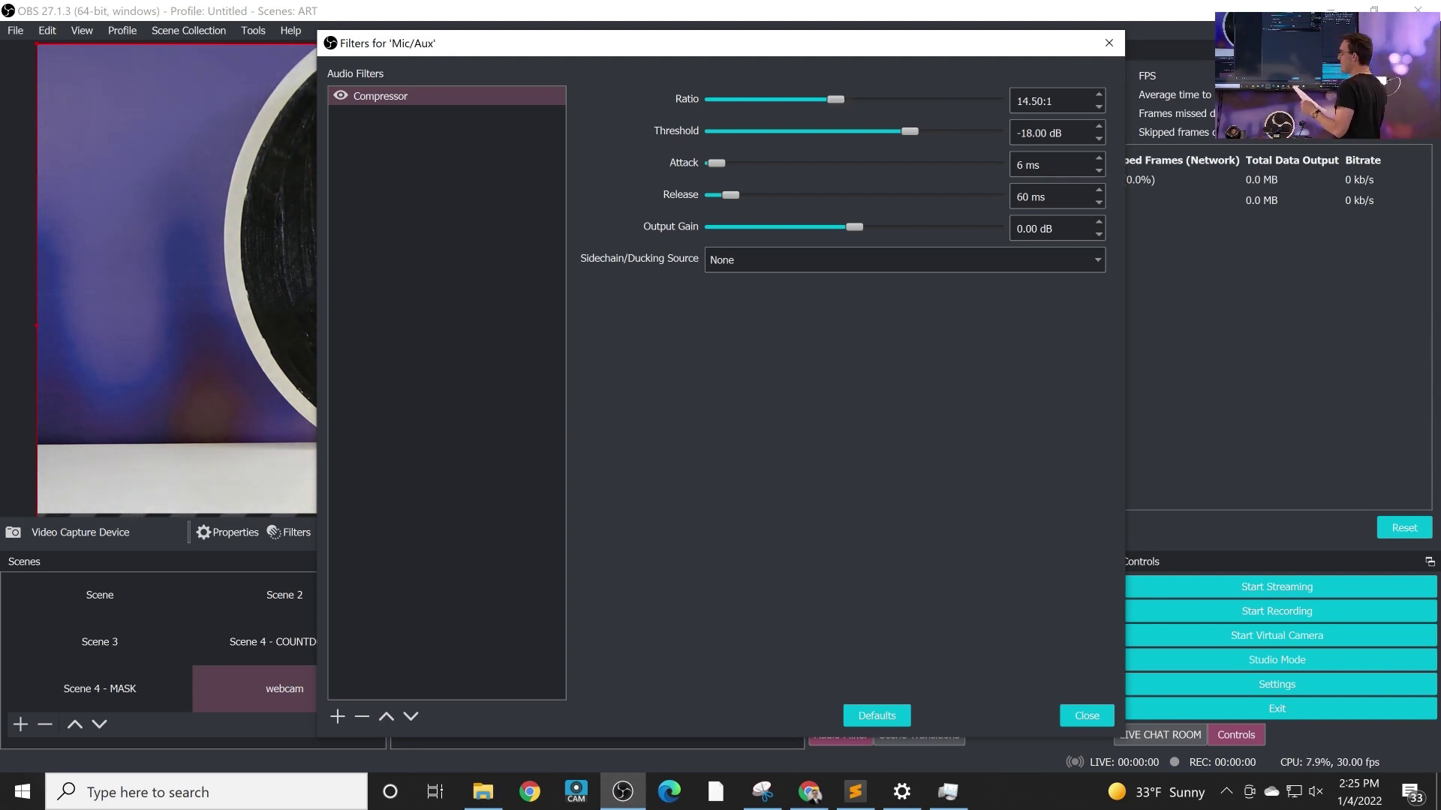
pyautogui.moveTo(909, 132)
pyautogui.mouseDown()
pyautogui.moveTo(947, 132)
pyautogui.moveTo(922, 132)
pyautogui.mouseUp()
pyautogui.click(904, 260)
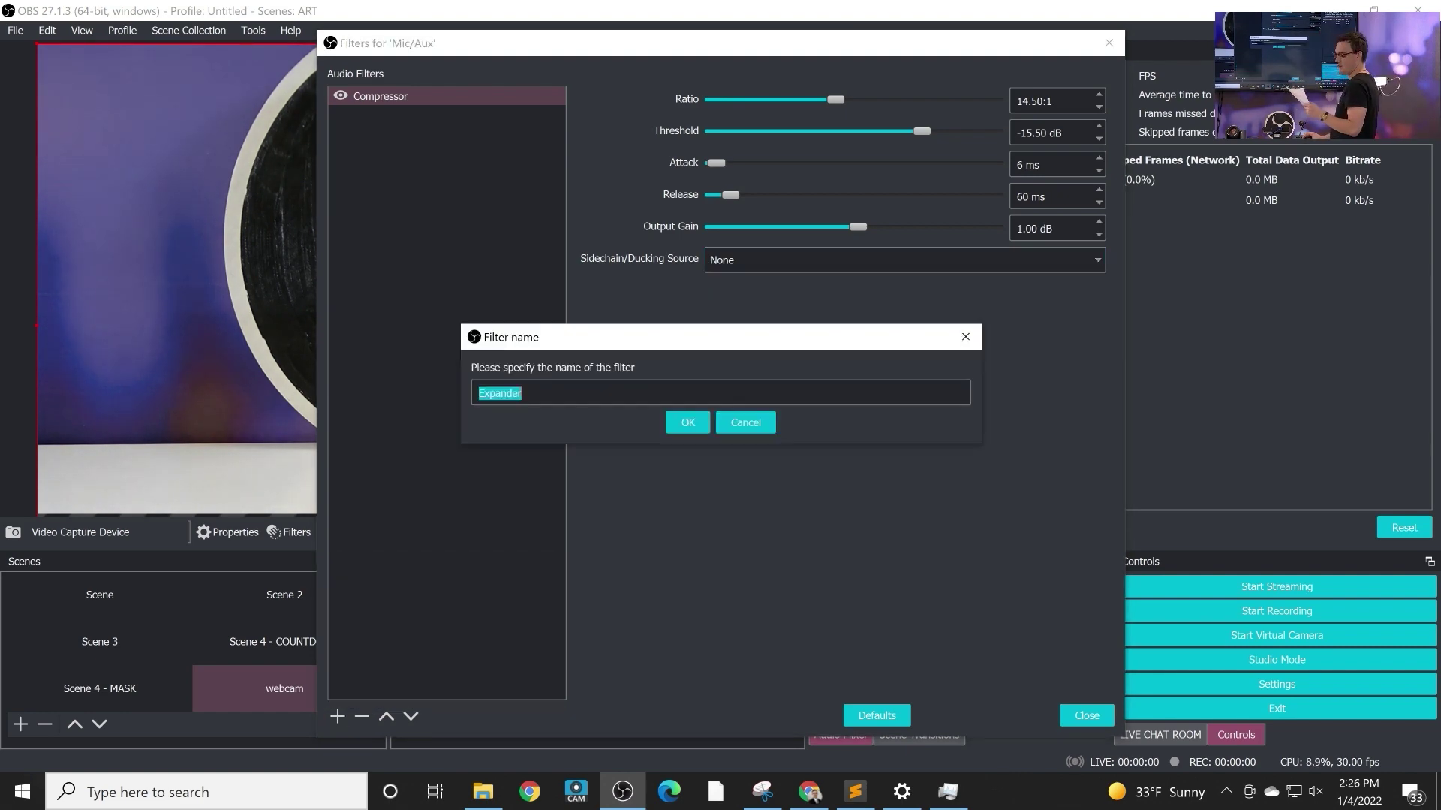
pyautogui.press('Return')
pyautogui.moveTo(765, 163); pyautogui.dragTo(757, 163)
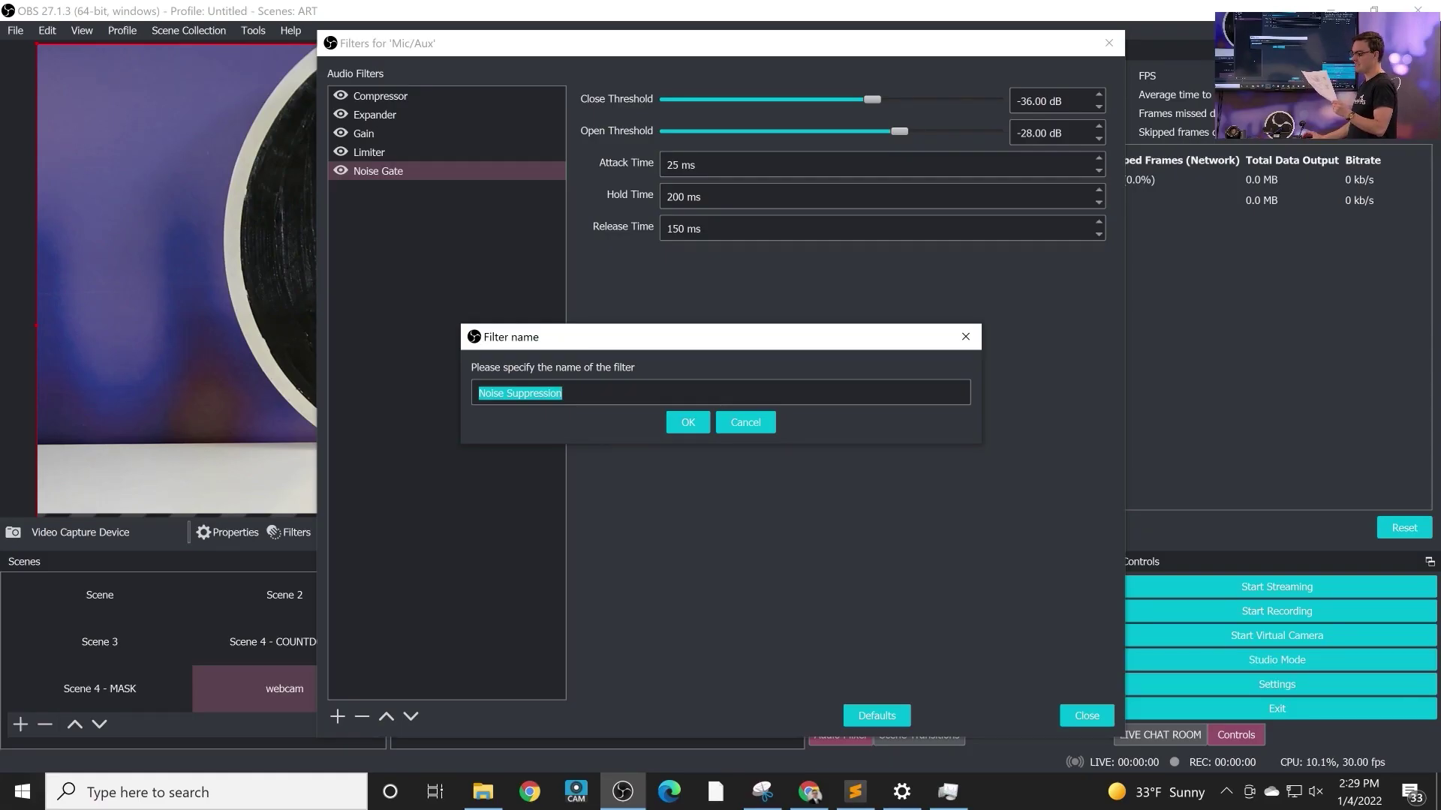
# Add a Noise Suppression filter, try the Speex method, and set the method back to RNNoise (good quality, more CPU usage)
pyautogui.press('Return')
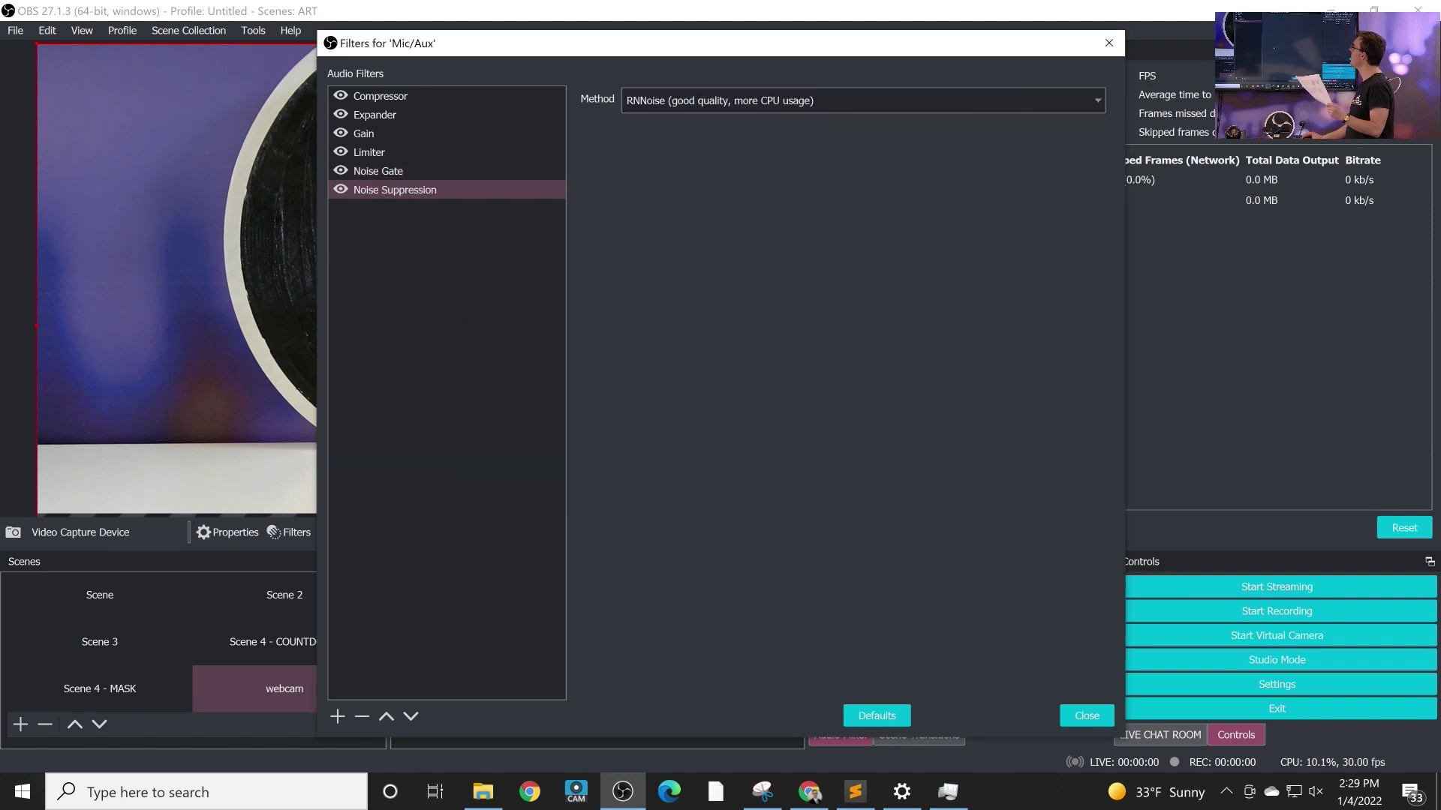
pyautogui.click(863, 101)
pyautogui.click(863, 120)
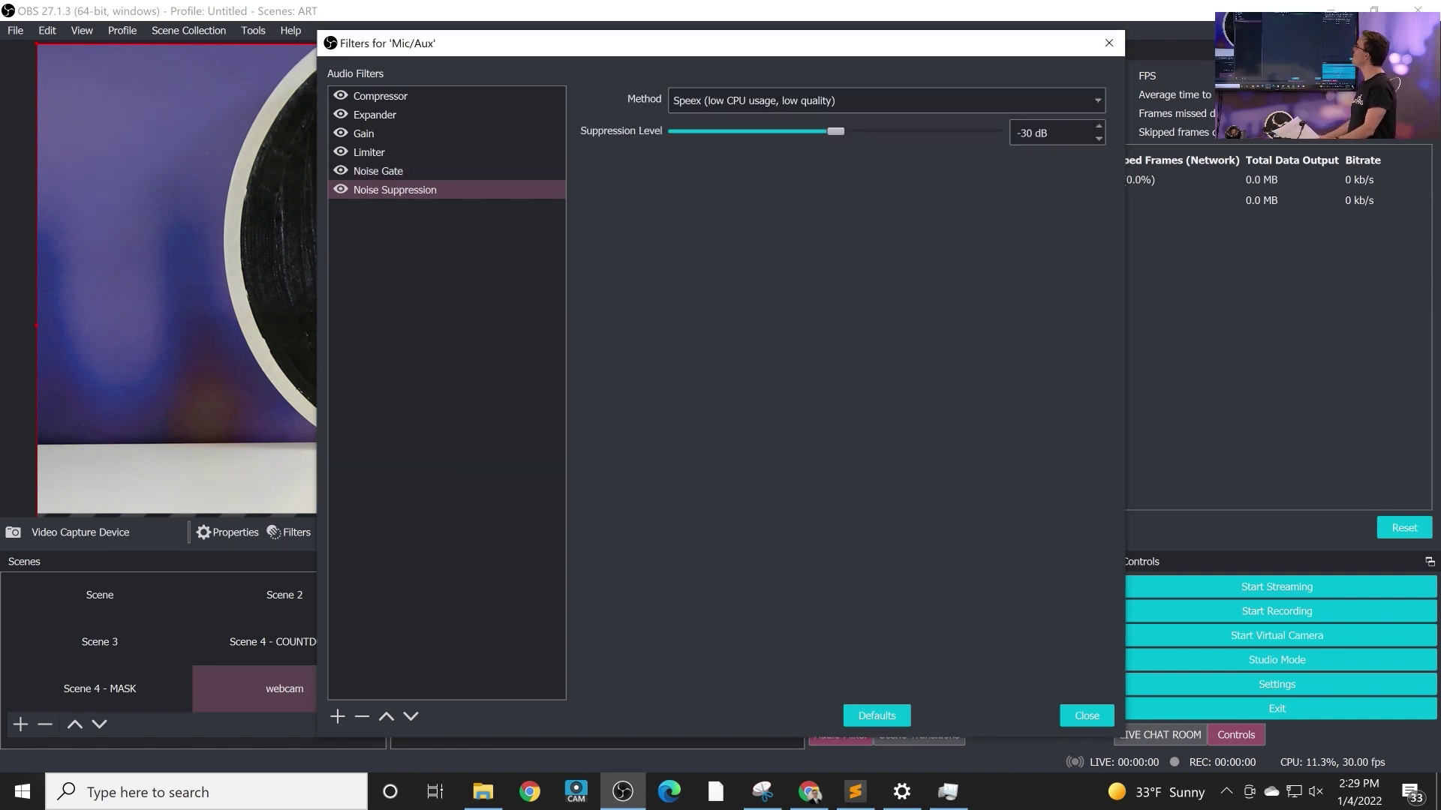
pyautogui.click(863, 100)
pyautogui.click(863, 120)
pyautogui.click(863, 100)
pyautogui.press('Return')
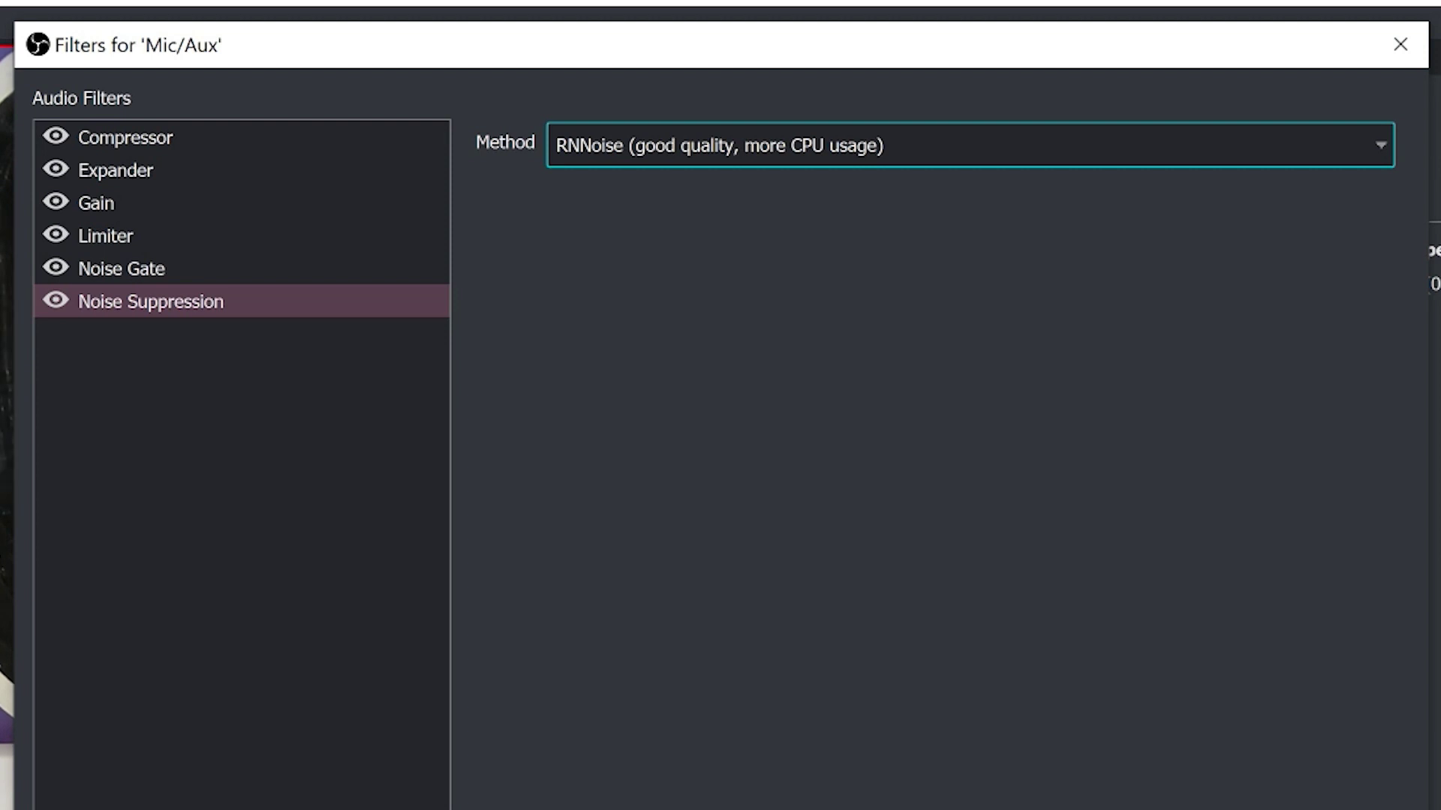
# Move the Noise Suppression filter to the first place in the Mic/Aux audio filter list
pyautogui.click(151, 302)
pyautogui.click(122, 269)
pyautogui.click(106, 235)
pyautogui.click(151, 301)
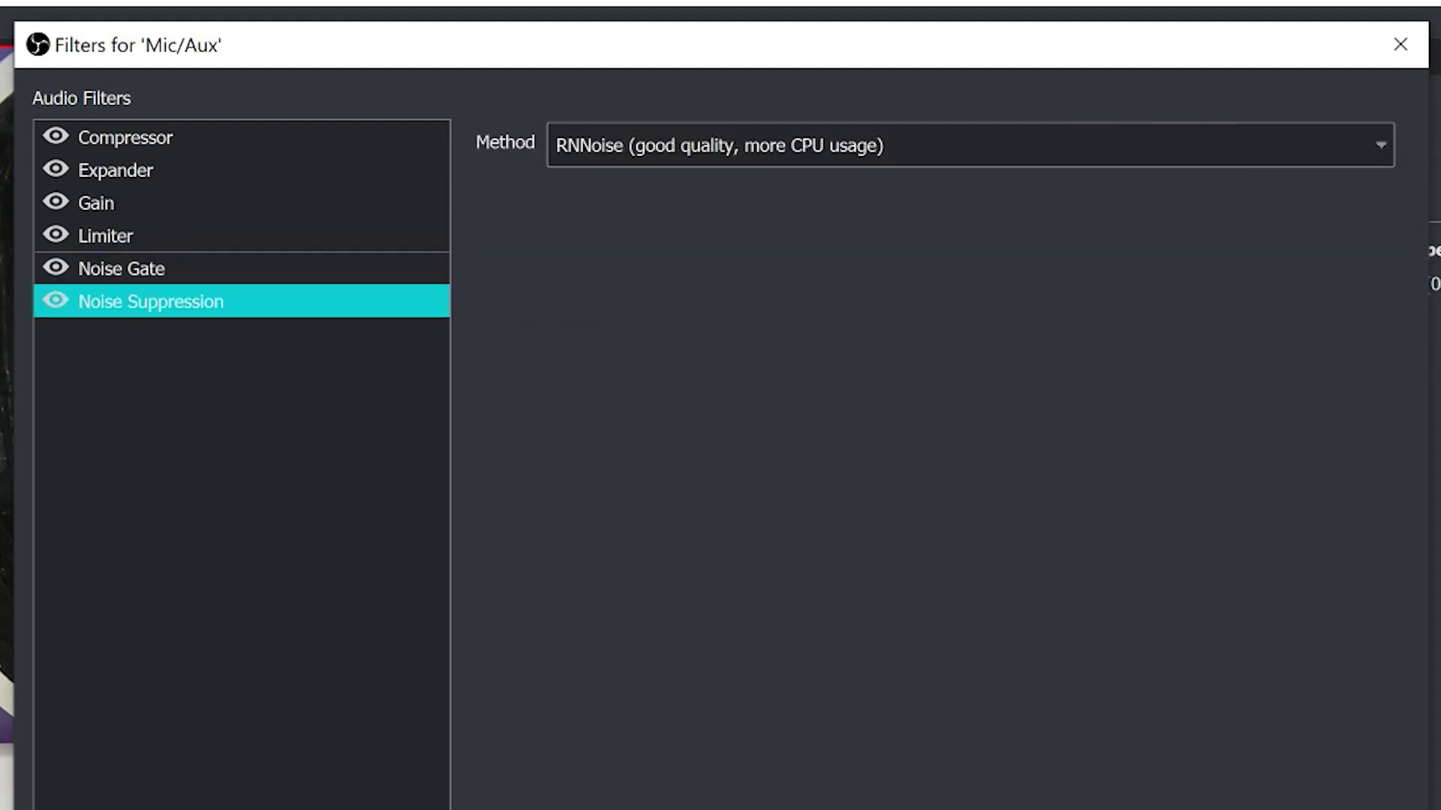
pyautogui.hotkey('ctrl', 'Up')
pyautogui.hotkey('ctrl', 'Up')
pyautogui.hotkey('ctrl', 'Up')
pyautogui.hotkey('ctrl', 'Up')
pyautogui.hotkey('ctrl', 'Up')
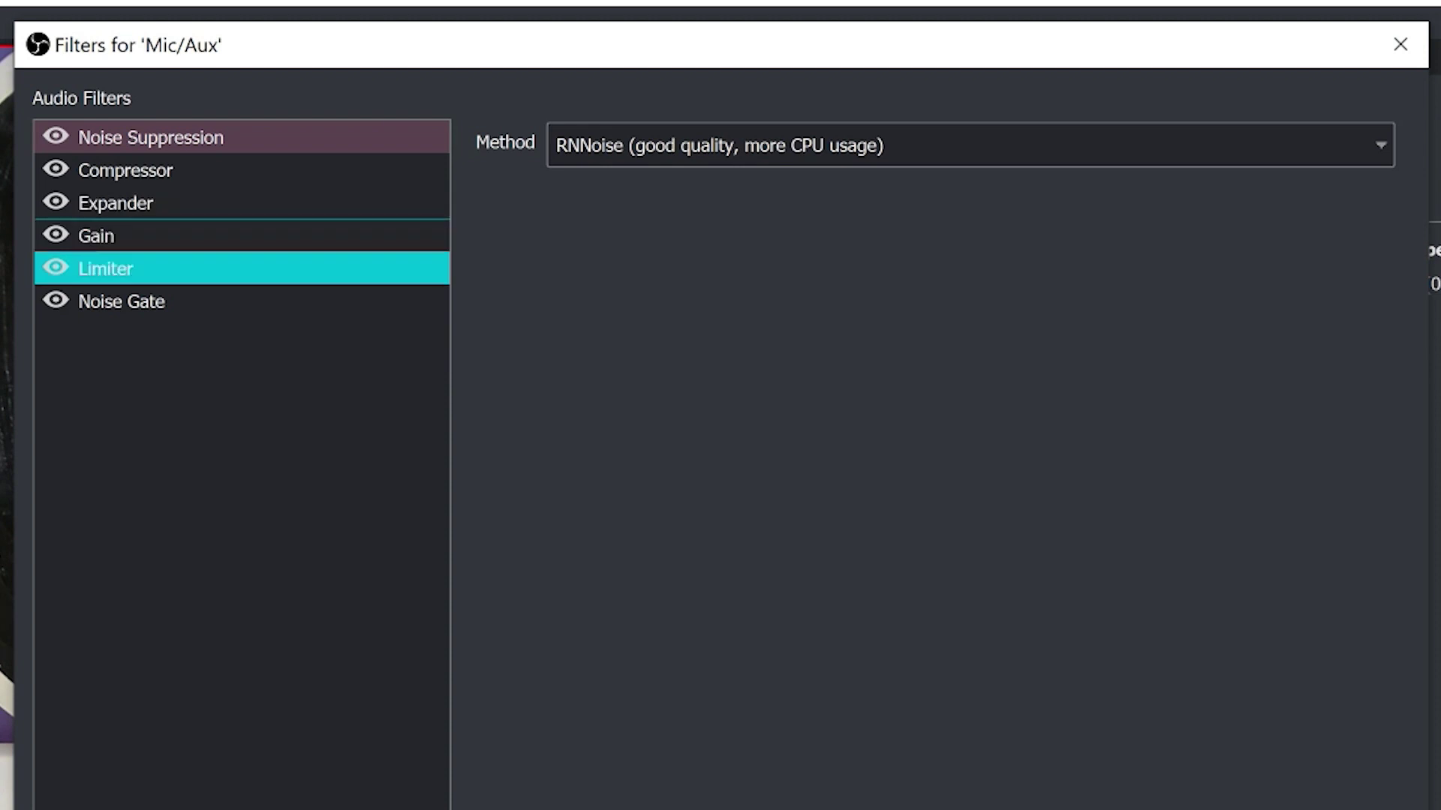
# Move the Noise Gate filter up the filter order towards Noise Suppression
pyautogui.click(150, 301)
pyautogui.hotkey('ctrl', 'Up')
pyautogui.hotkey('ctrl', 'Up')
pyautogui.hotkey('ctrl', 'Up')
pyautogui.hotkey('ctrl', 'Up')
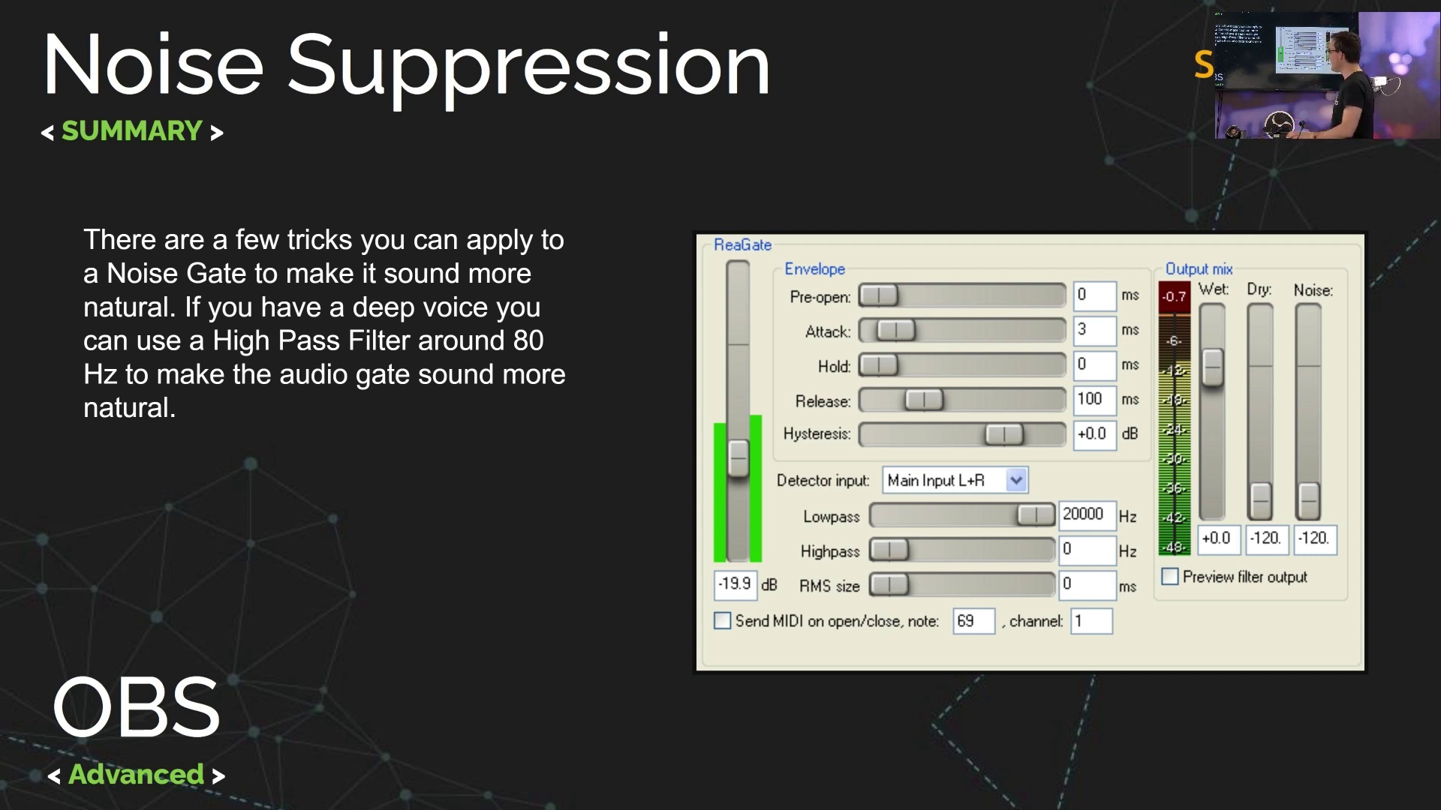
# Switch to OBS and open the filters of the Mic/Aux source in the audio mixer
pyautogui.press('super')
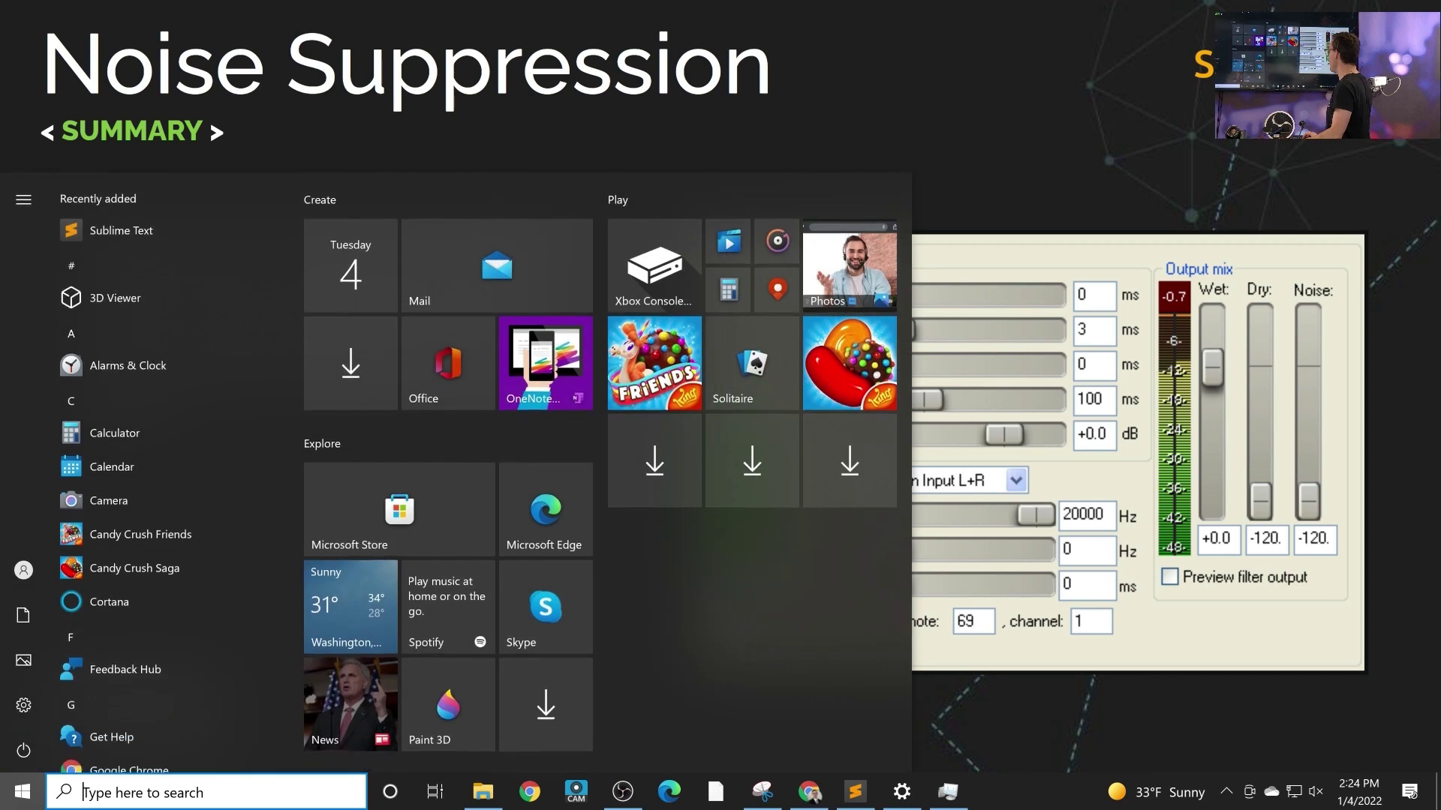
pyautogui.click(622, 792)
pyautogui.click(1080, 675)
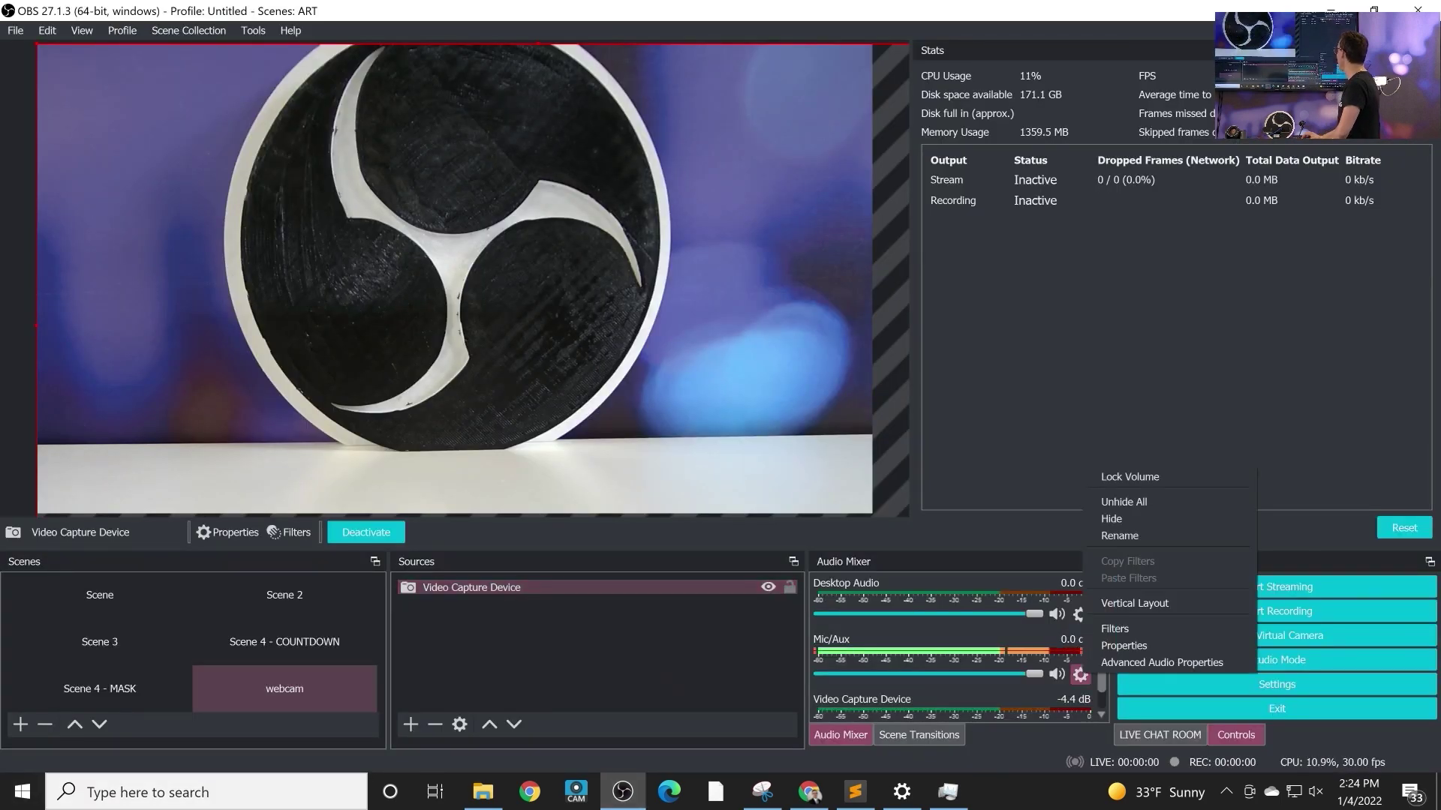
pyautogui.click(1103, 628)
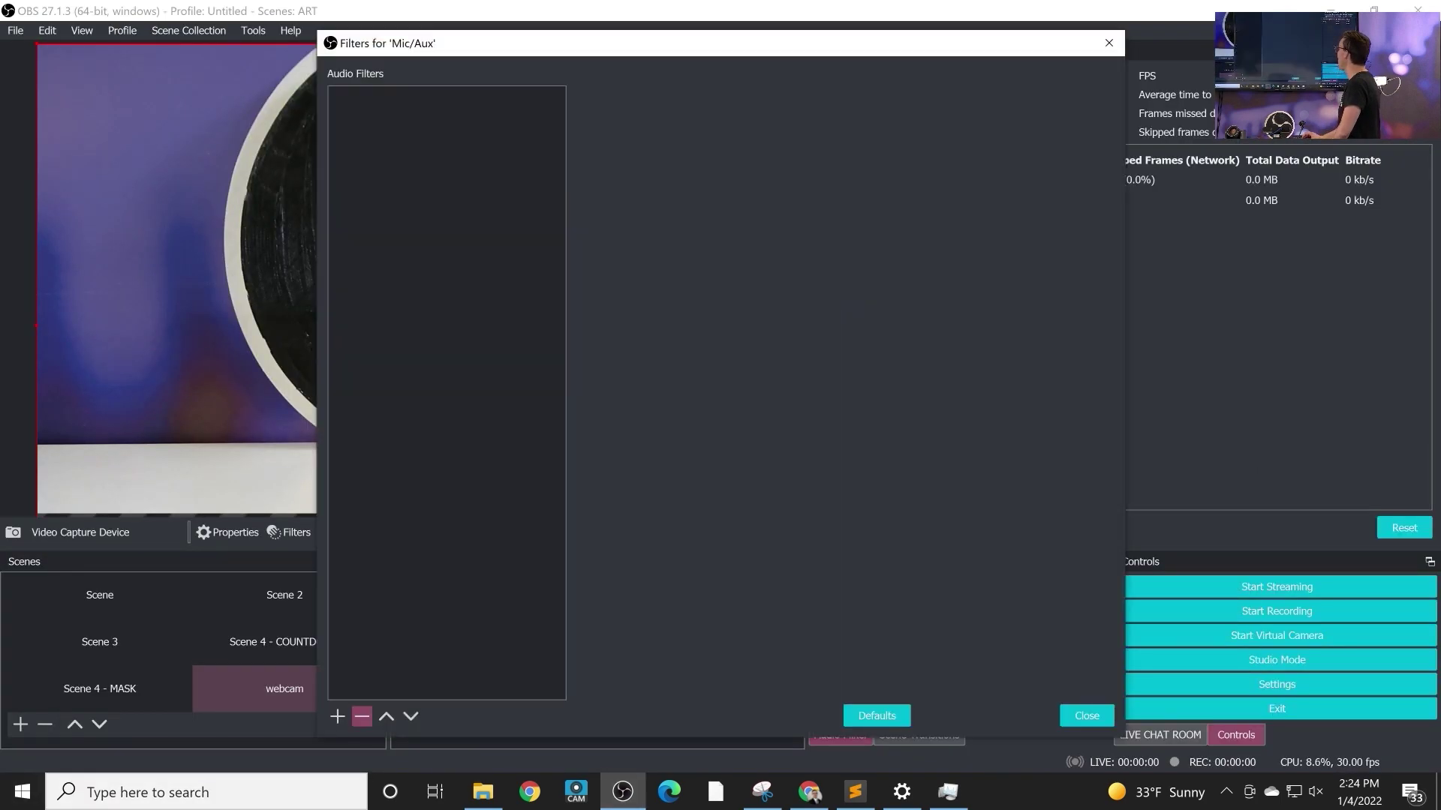
# Add a Compressor audio filter to Mic/Aux, keeping the name Compressor
pyautogui.click(337, 716)
pyautogui.click(391, 567)
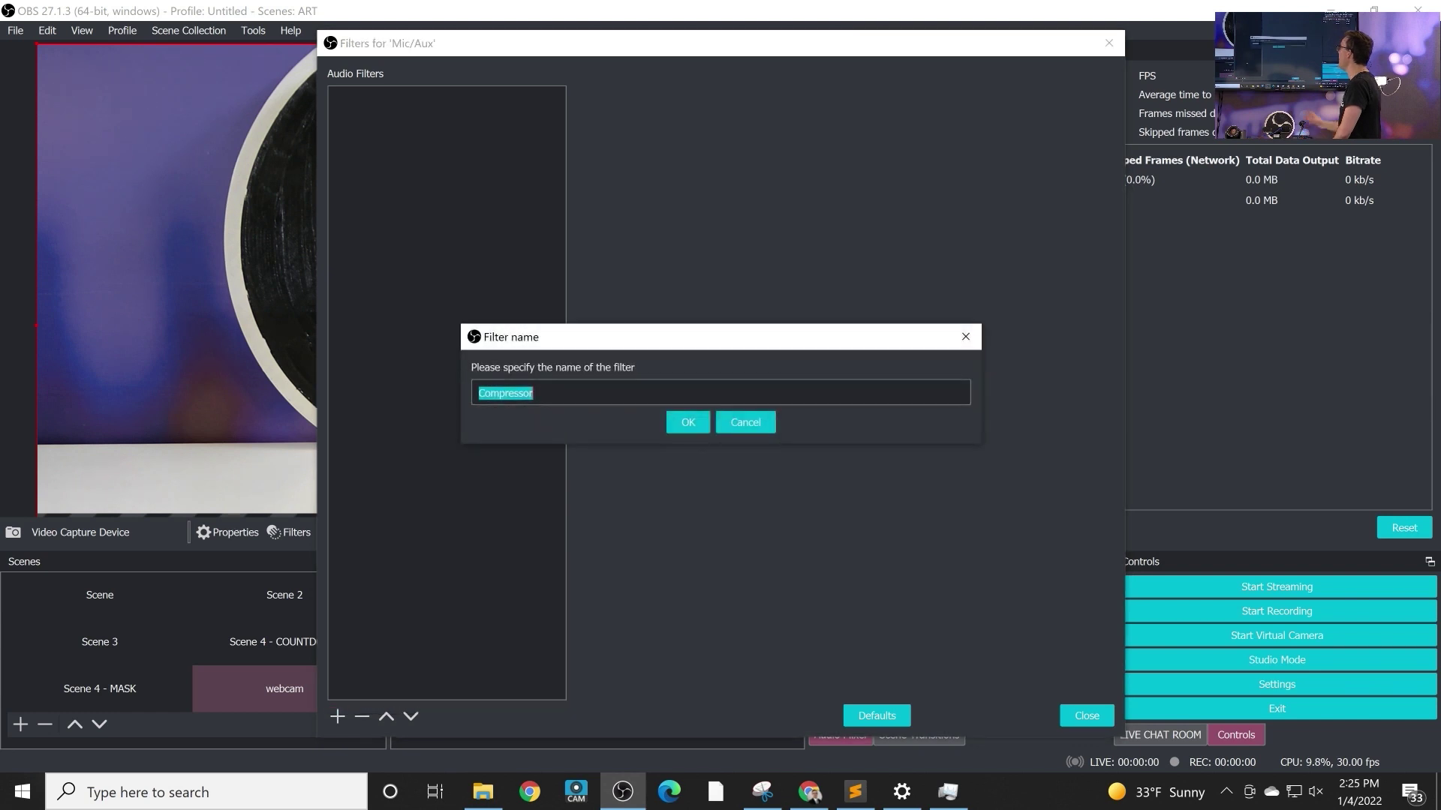
pyautogui.press('Return')
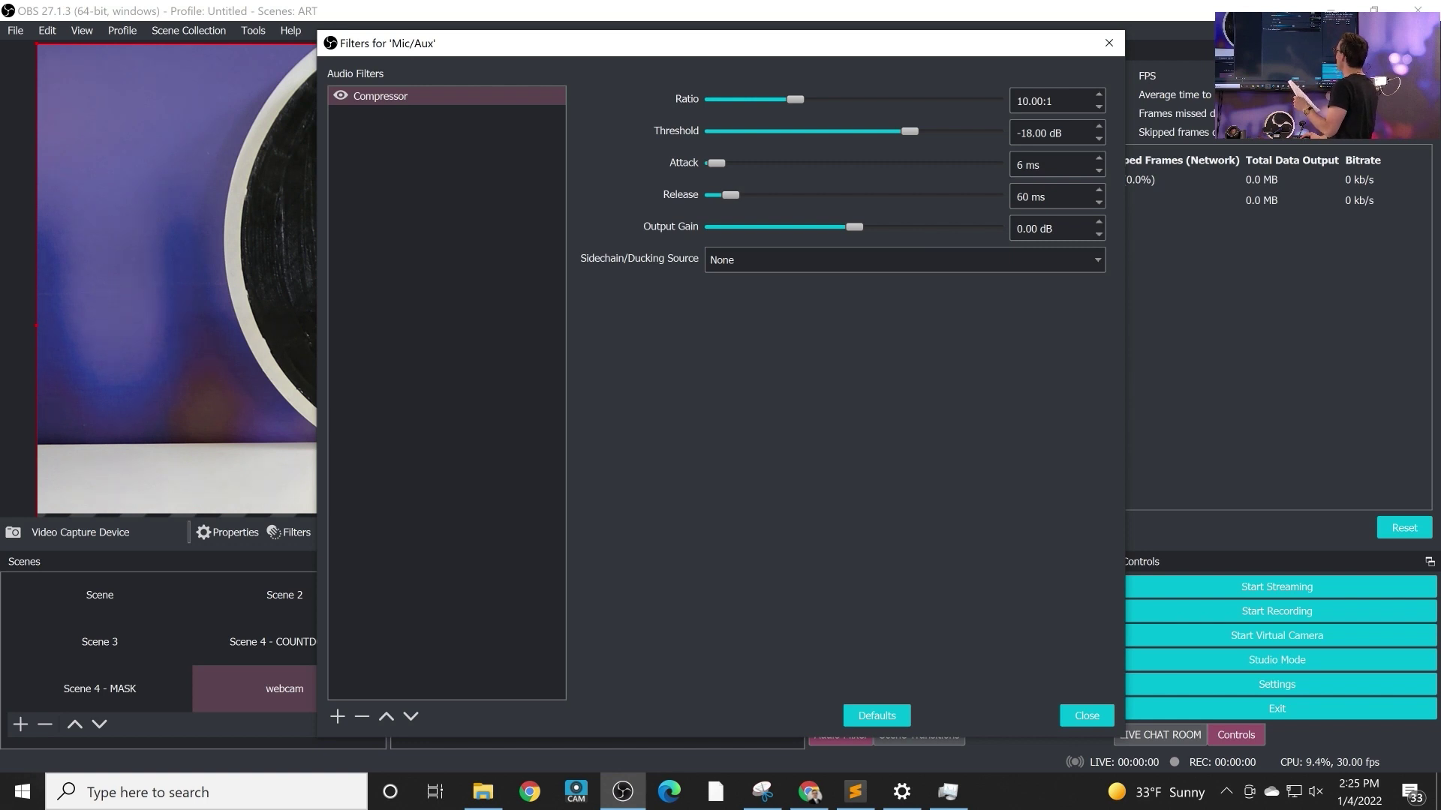
# Set the Compressor's ratio to 14.50:1, threshold to -15.50 dB and output gain to 1.00 dB, leaving the sidechain source as None
pyautogui.moveTo(796, 99); pyautogui.dragTo(835, 99)
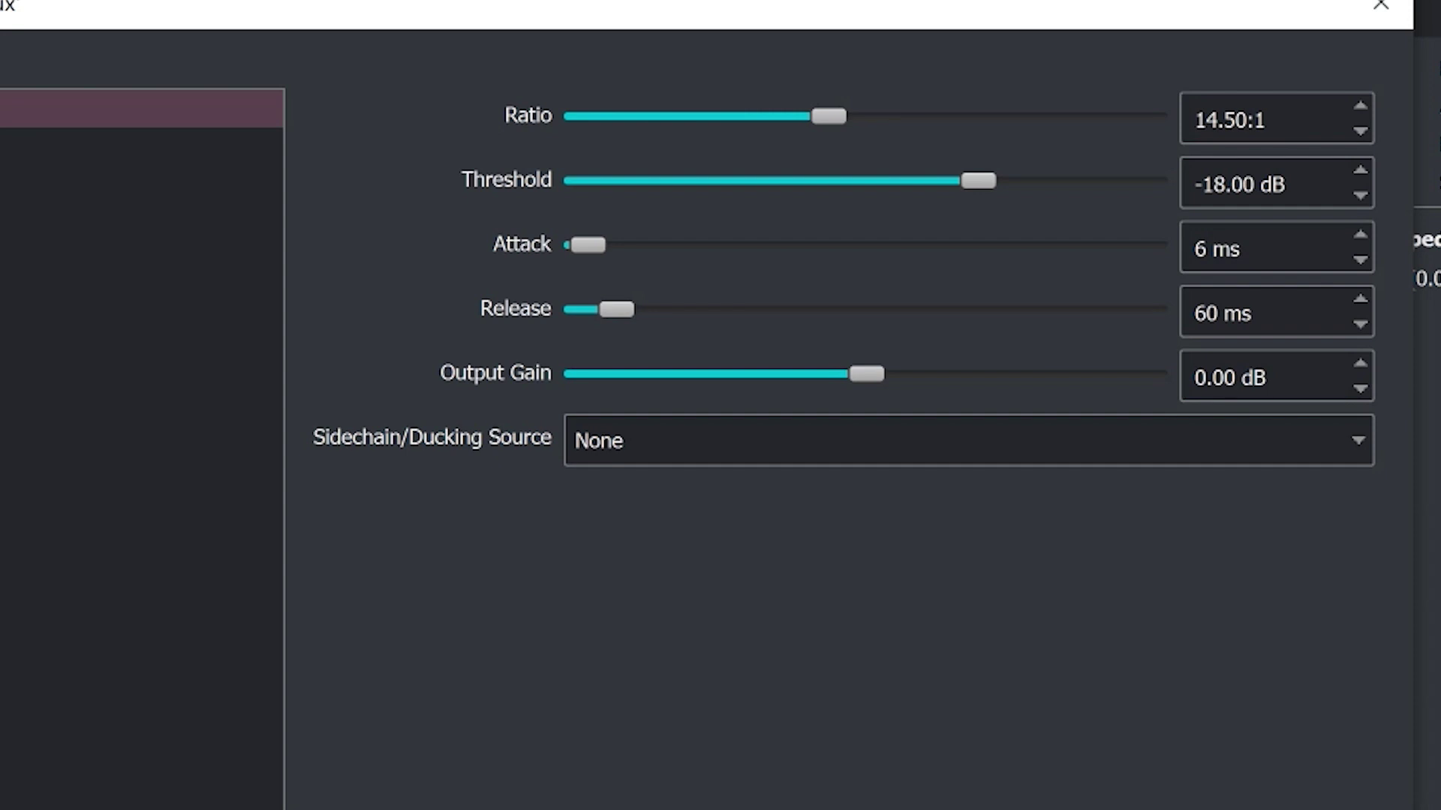
pyautogui.moveTo(977, 181)
pyautogui.mouseDown()
pyautogui.moveTo(1149, 180)
pyautogui.moveTo(1003, 181)
pyautogui.mouseUp()
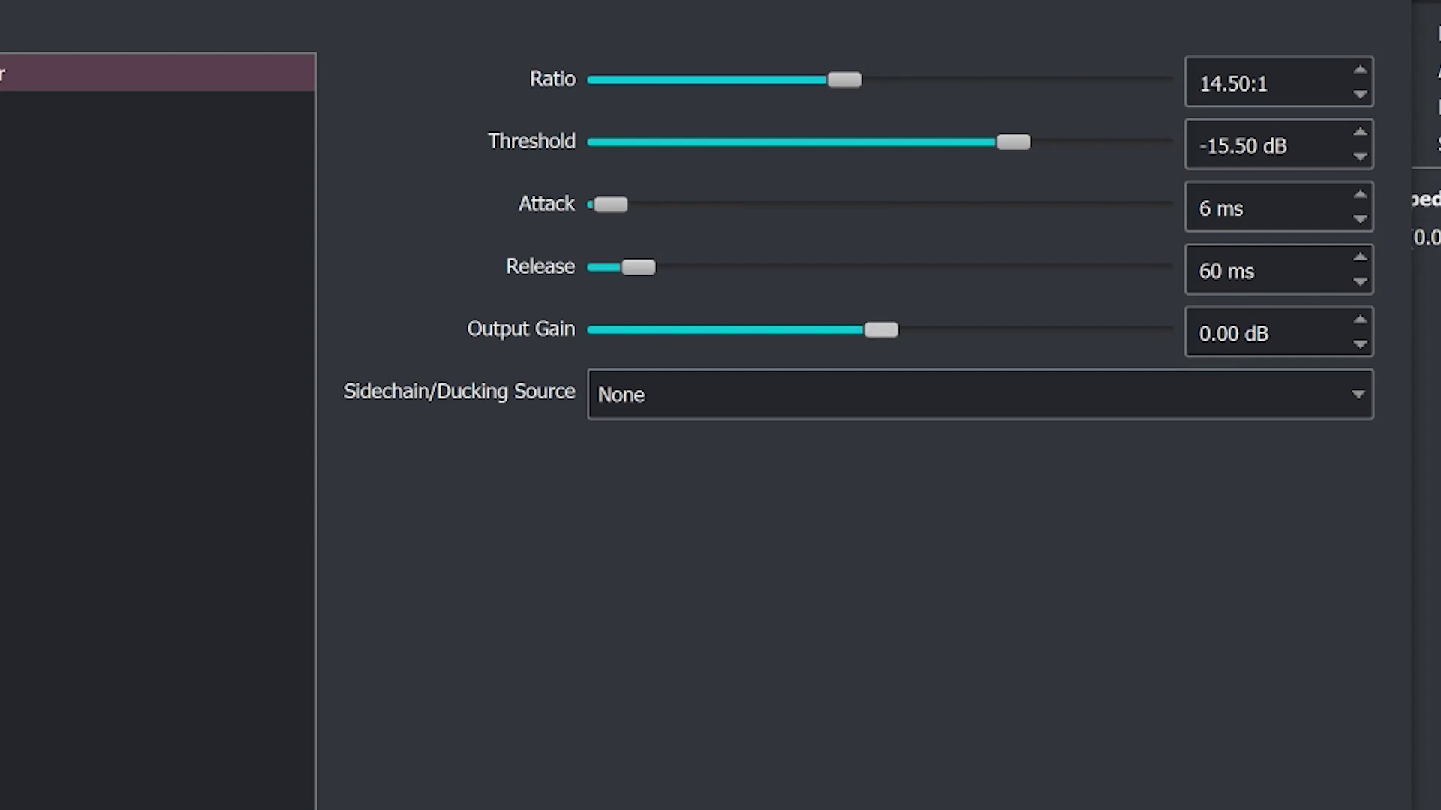
pyautogui.moveTo(881, 330)
pyautogui.mouseDown()
pyautogui.moveTo(910, 330)
pyautogui.moveTo(889, 330)
pyautogui.mouseUp()
pyautogui.click(908, 394)
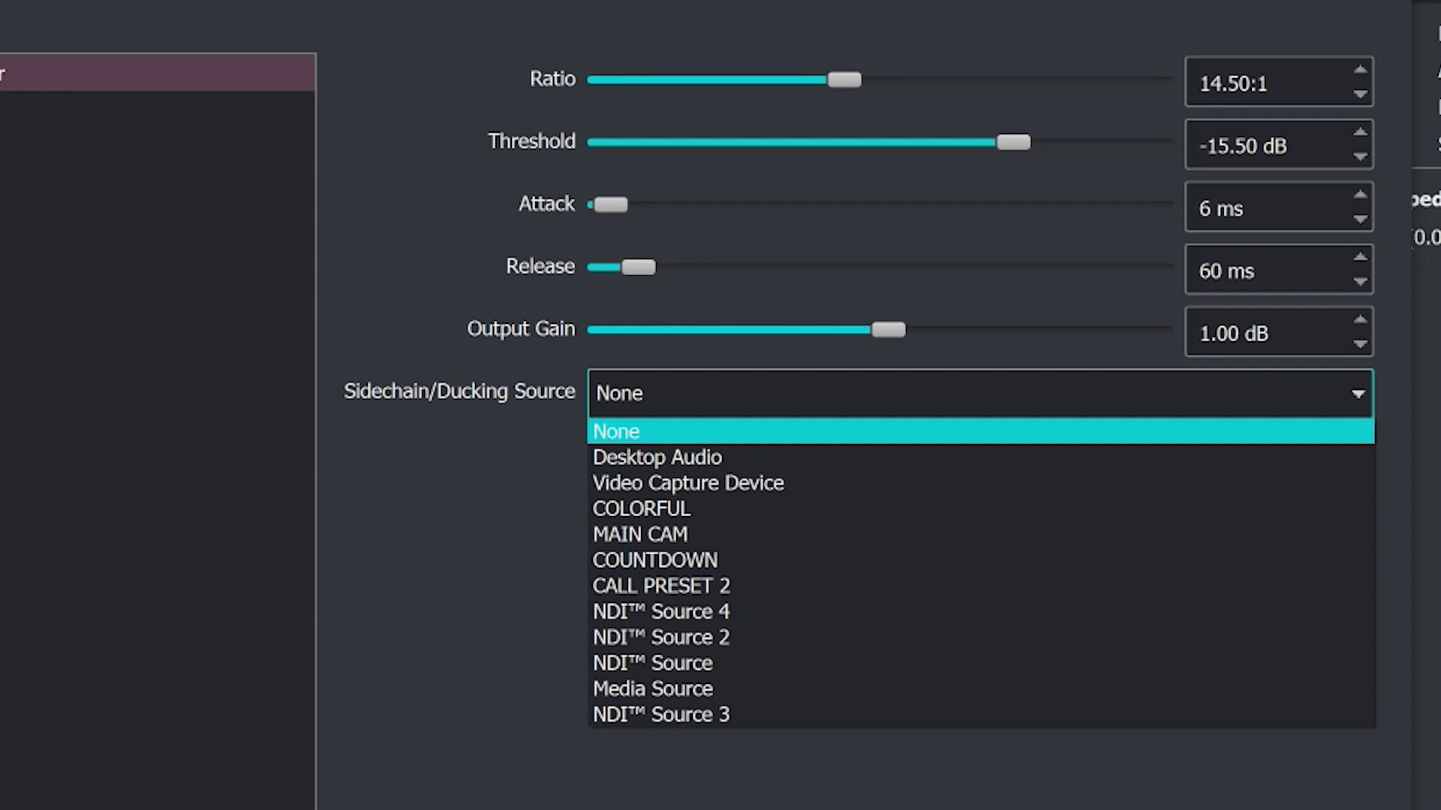
pyautogui.press('Escape')
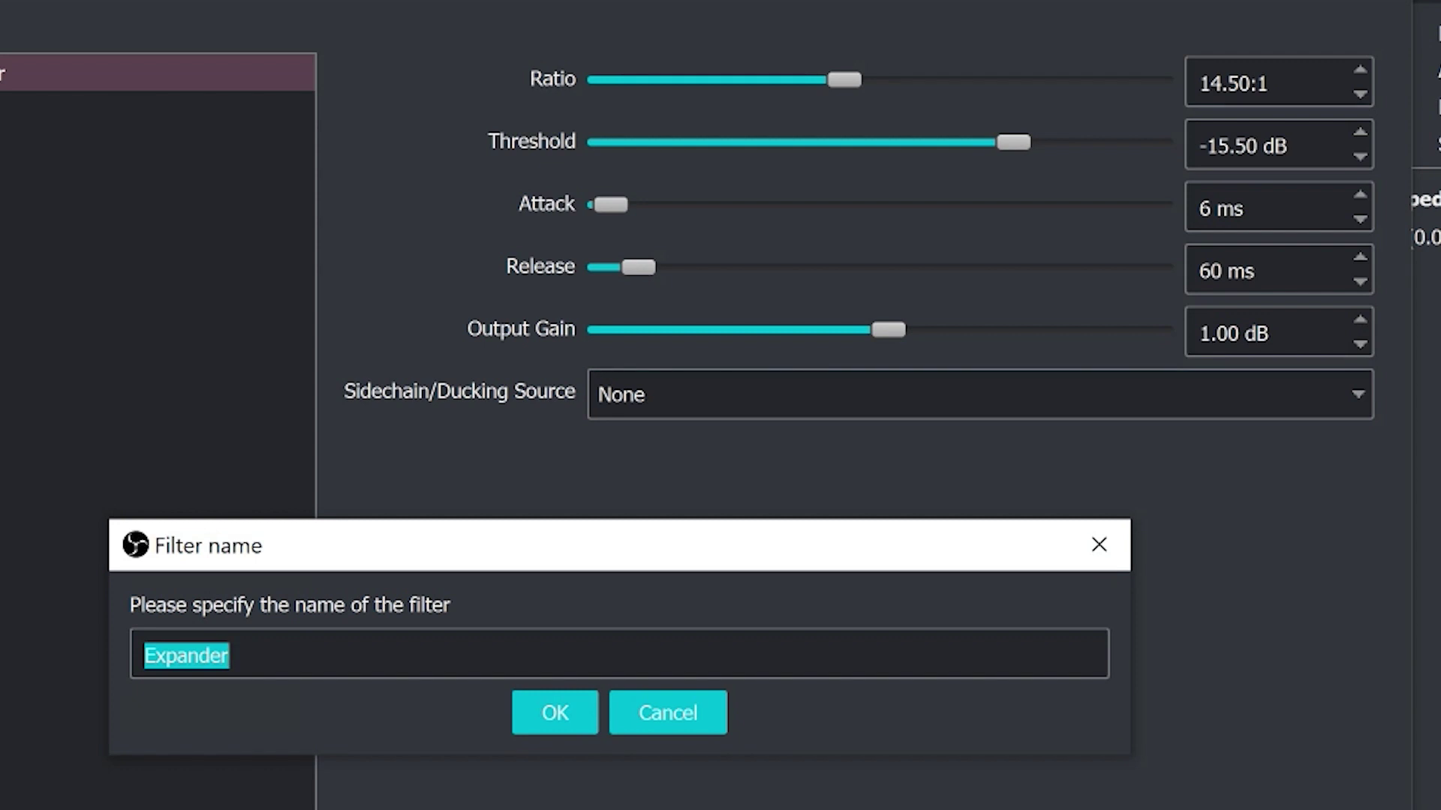
# Add an Expander filter using the Expander preset, with a threshold of -41.30 dB and RMS detection
pyautogui.press('Return')
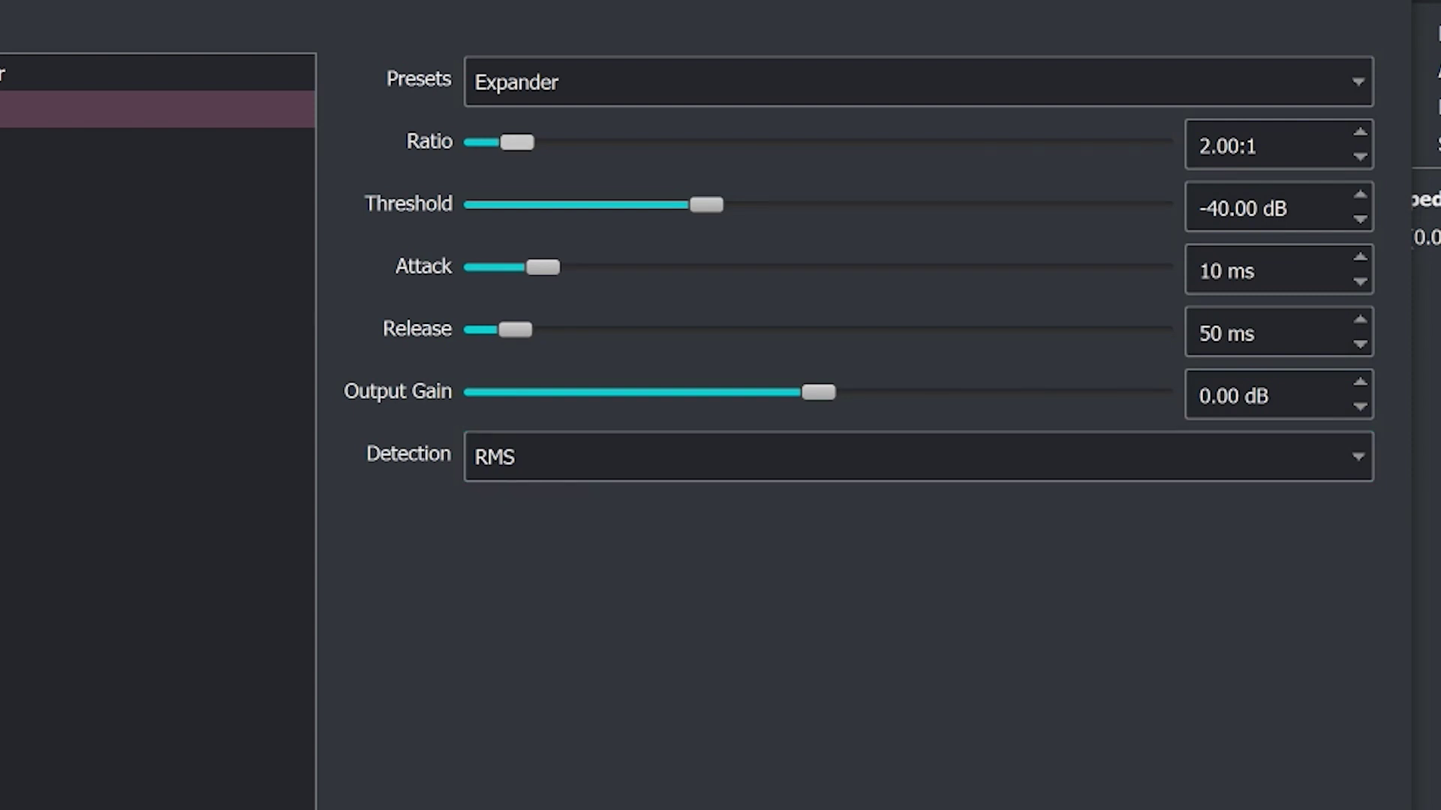
pyautogui.click(600, 81)
pyautogui.click(600, 119)
pyautogui.moveTo(706, 205)
pyautogui.mouseDown()
pyautogui.moveTo(547, 204)
pyautogui.moveTo(691, 205)
pyautogui.mouseUp()
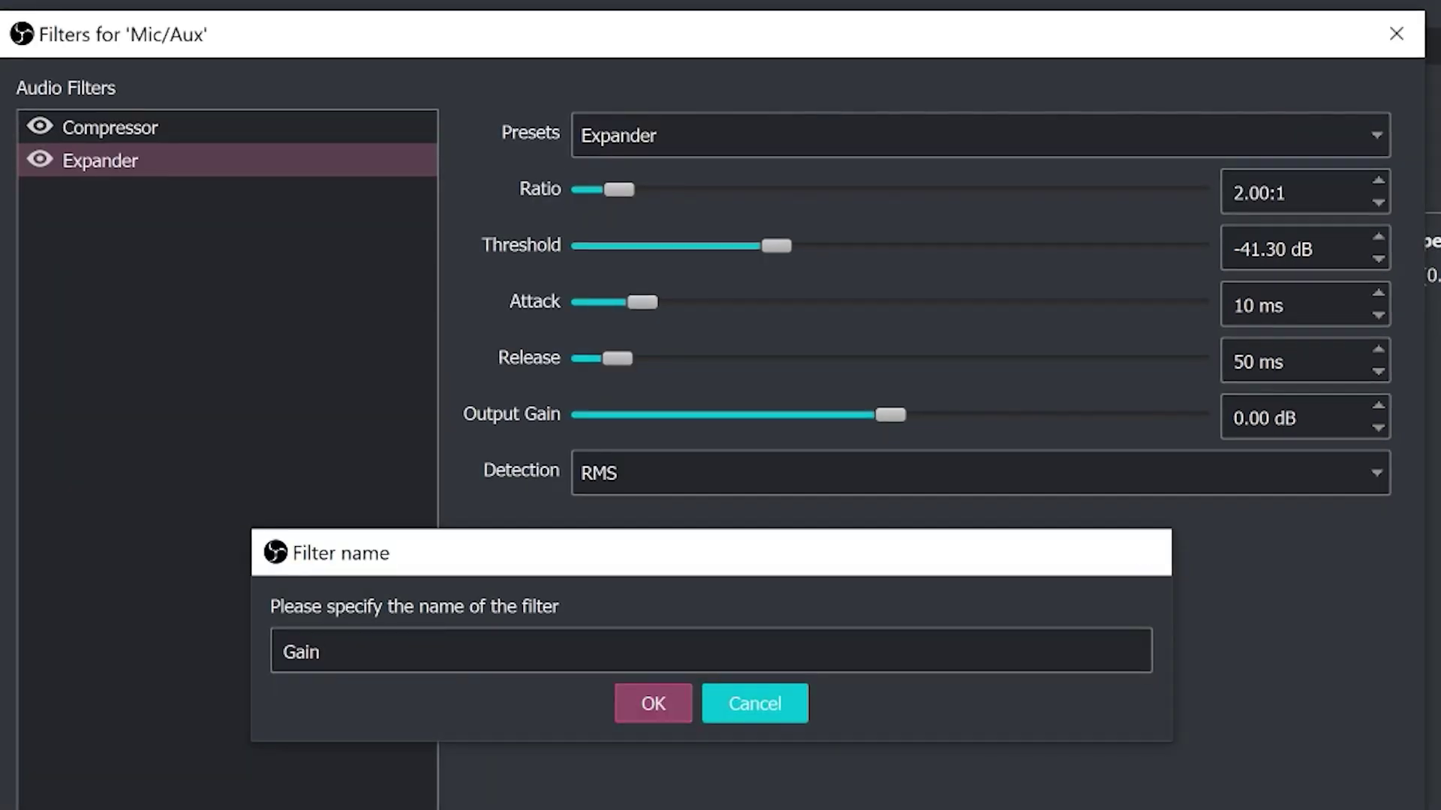
pyautogui.press('Return')
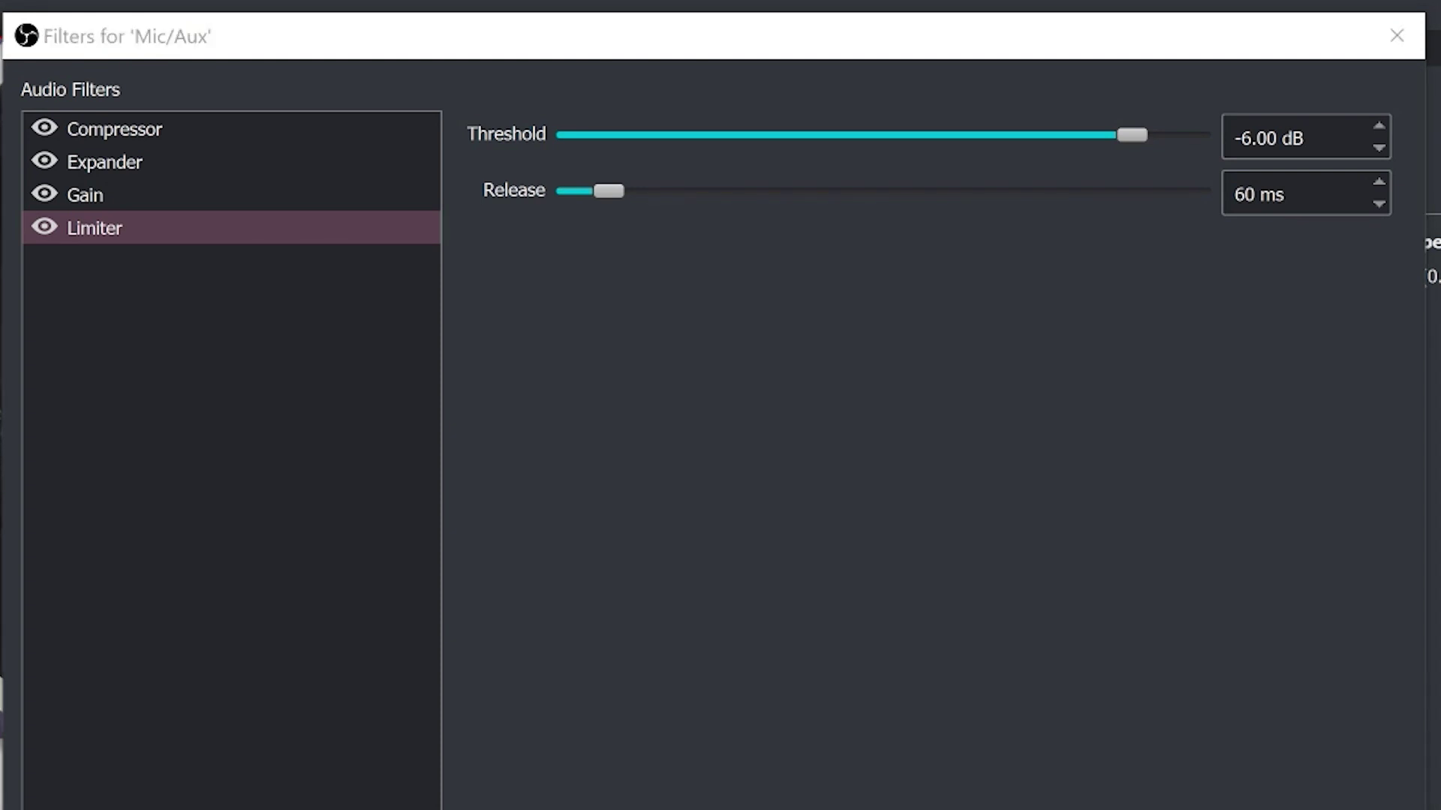
# Add a Noise Gate filter with a close threshold of -36 dB and an open threshold of -28 dB
pyautogui.click(656, 703)
pyautogui.press('Return')
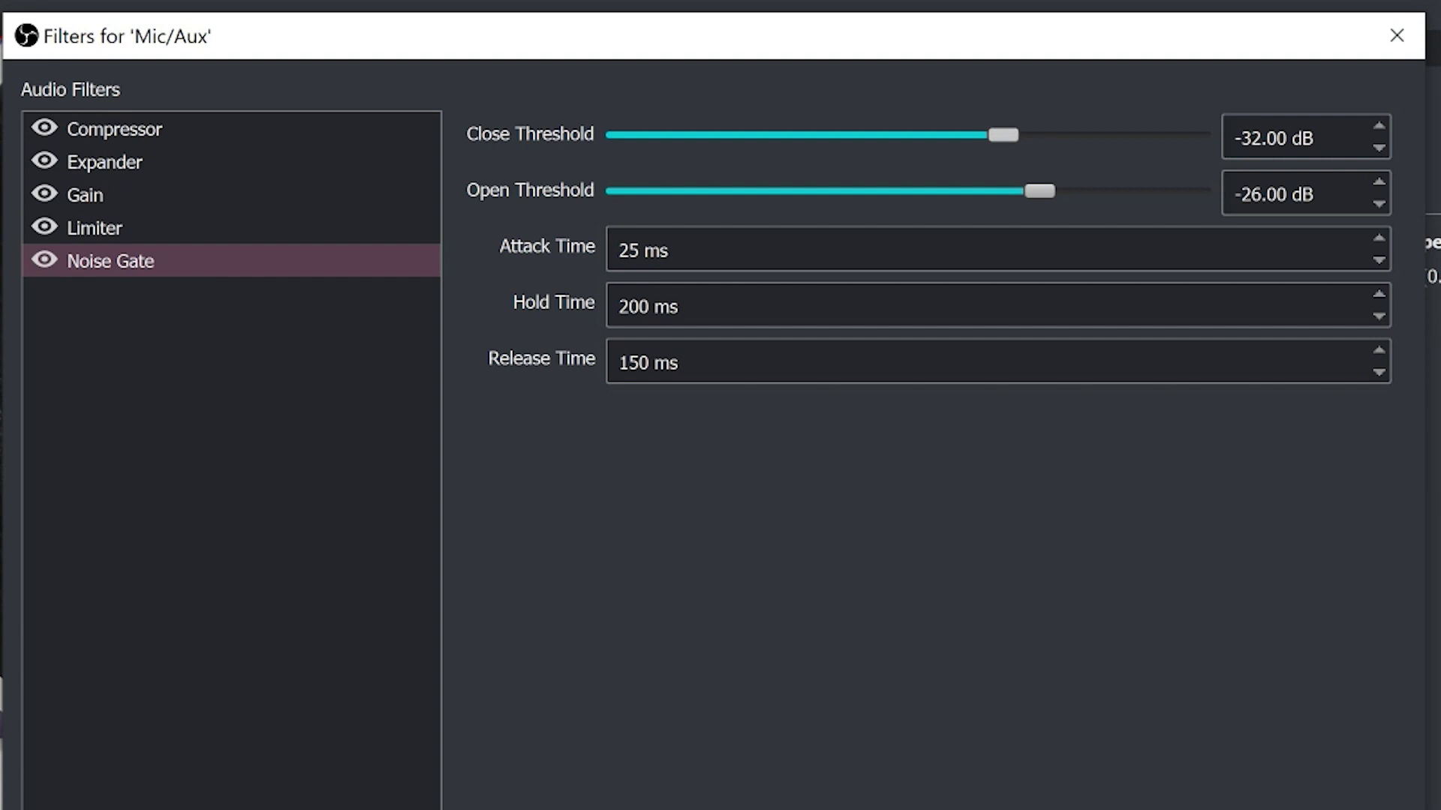
pyautogui.moveTo(1003, 135); pyautogui.dragTo(985, 135)
pyautogui.moveTo(1039, 191); pyautogui.dragTo(1028, 191)
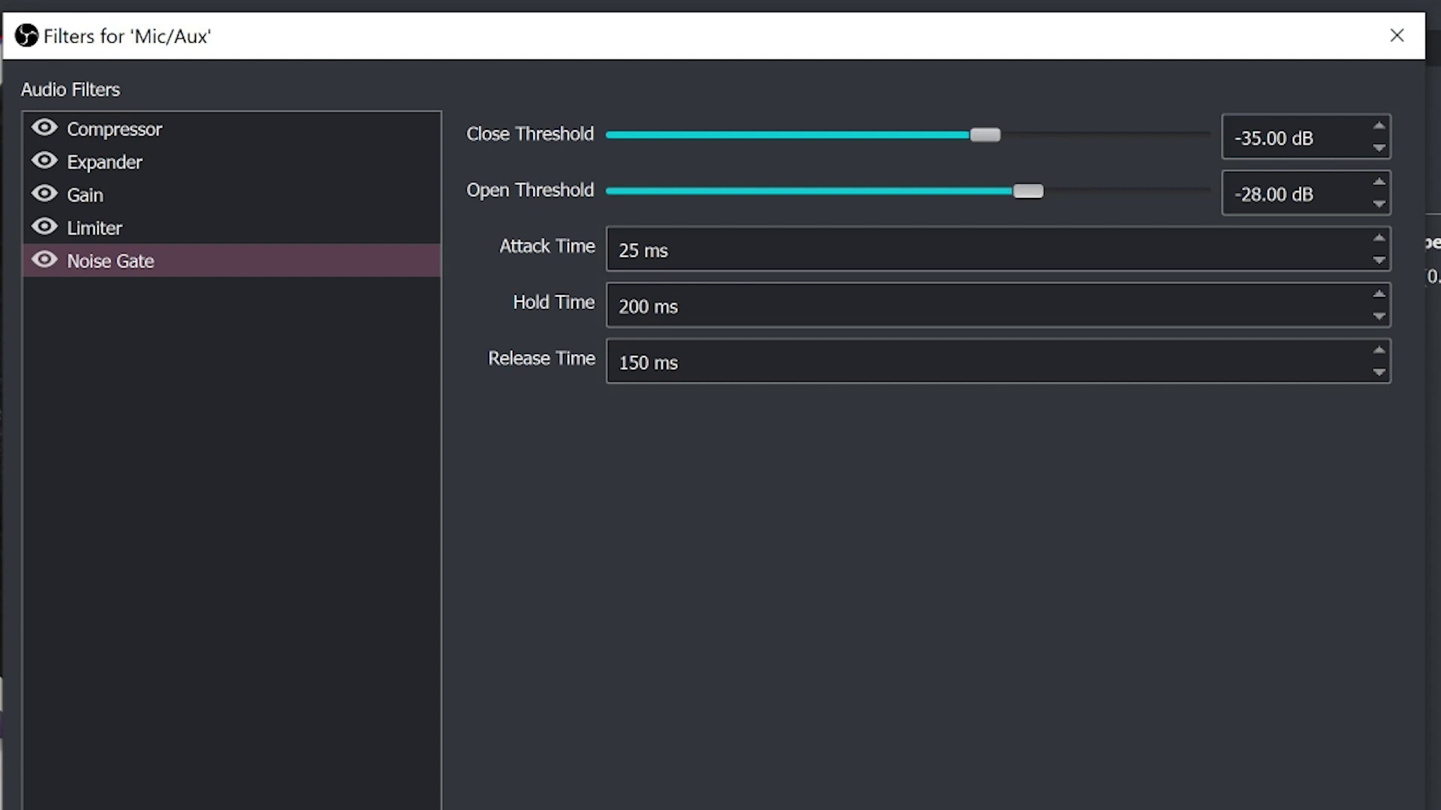
pyautogui.moveTo(985, 135); pyautogui.dragTo(980, 135)
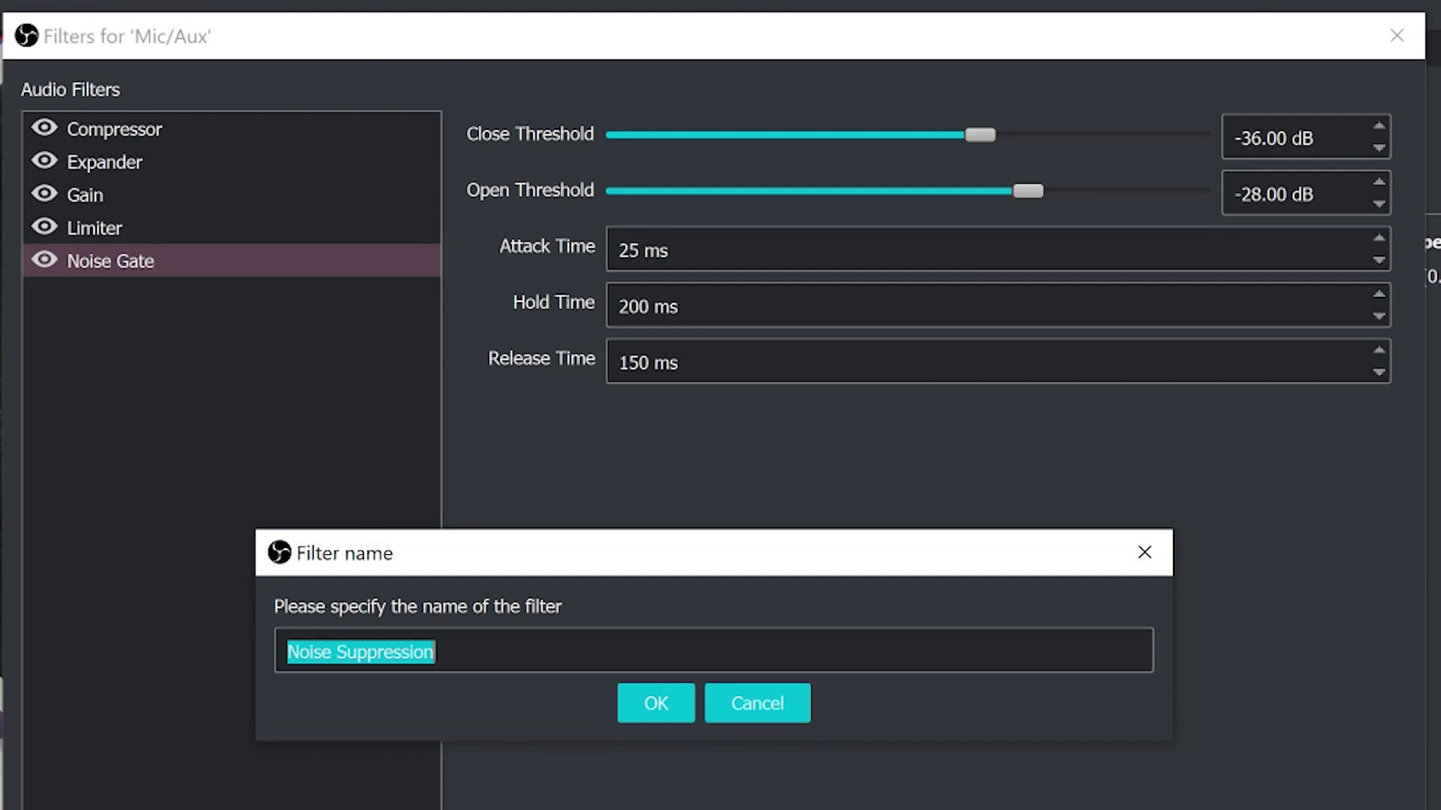
# Add a Noise Suppression filter, try Speex as its method, and settle on RNNoise (good quality, more CPU usage)
pyautogui.press('Return')
pyautogui.click(964, 137)
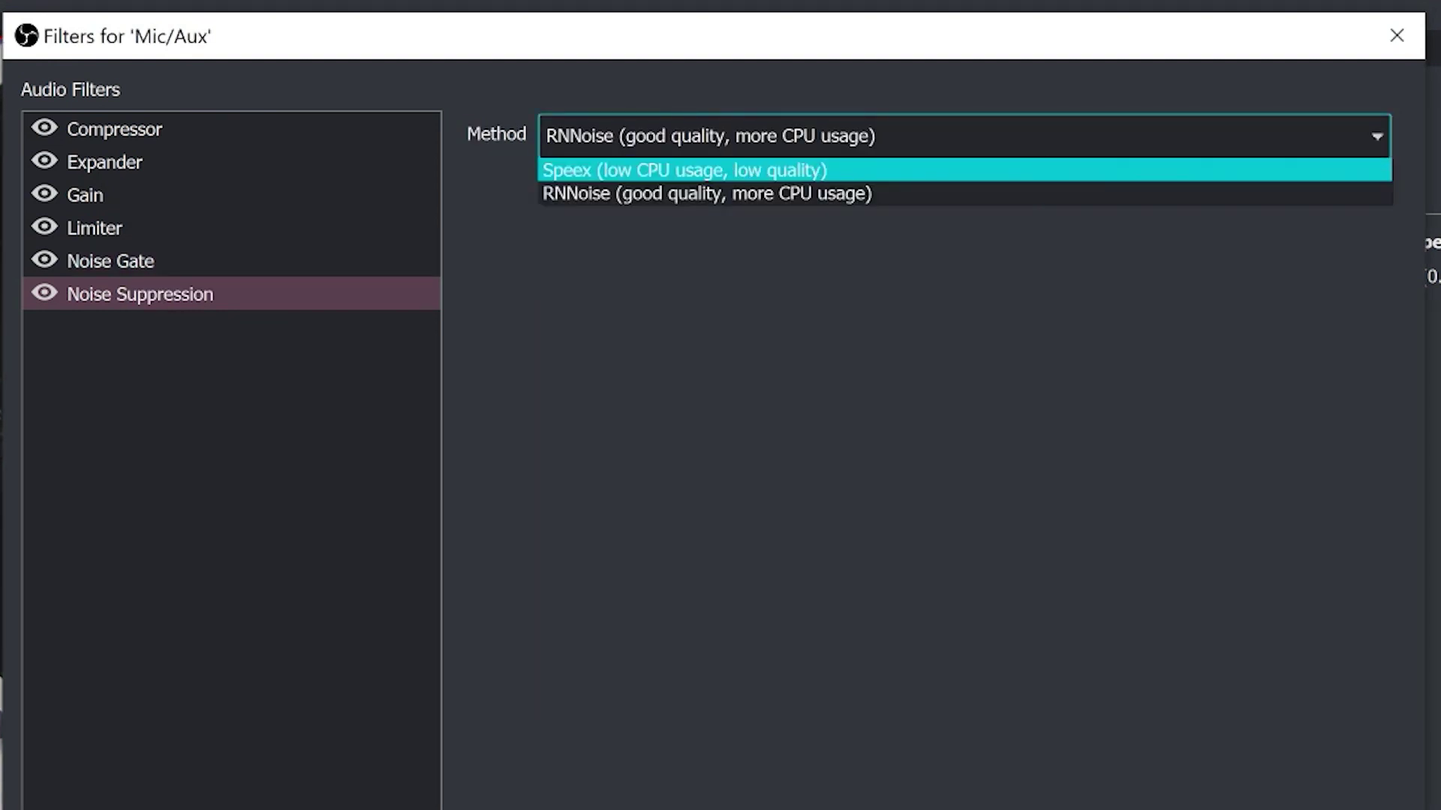
pyautogui.click(965, 169)
pyautogui.hotkey('alt', 'Down')
pyautogui.press('Escape')
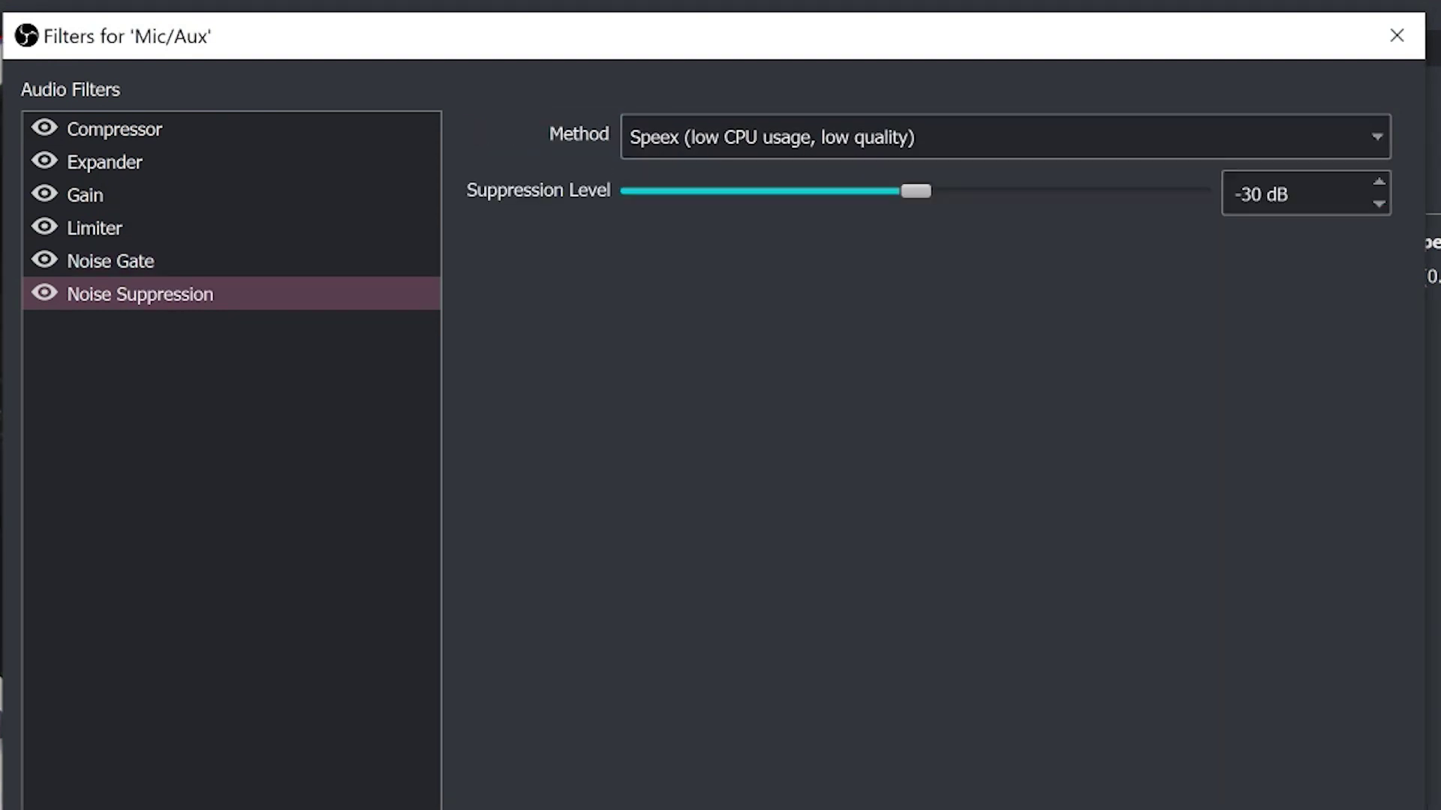
pyautogui.hotkey('alt', 'Down')
pyautogui.press('Down')
pyautogui.press('Return')
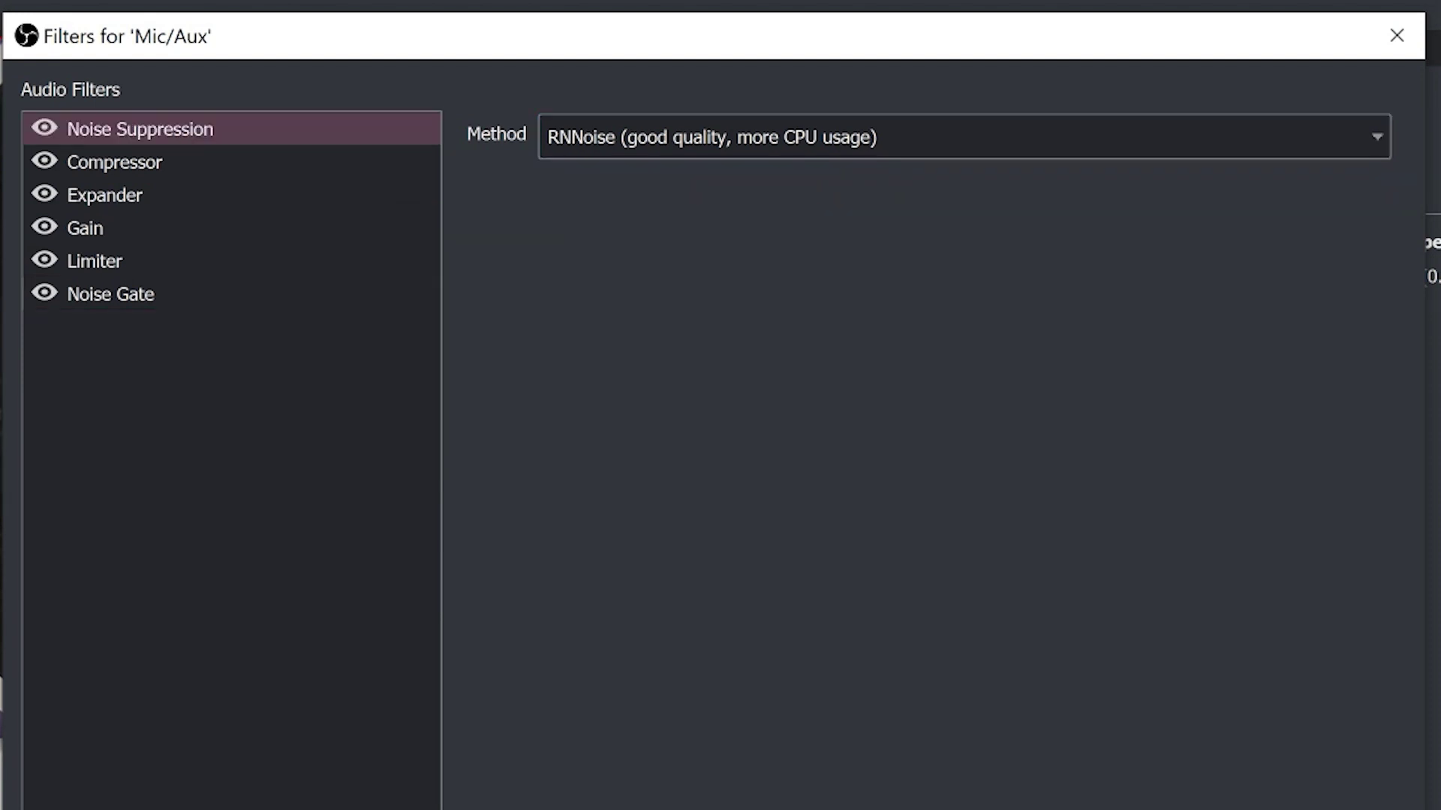
# Move the Noise Gate filter up to directly below Noise Suppression in the filter list
pyautogui.click(225, 294)
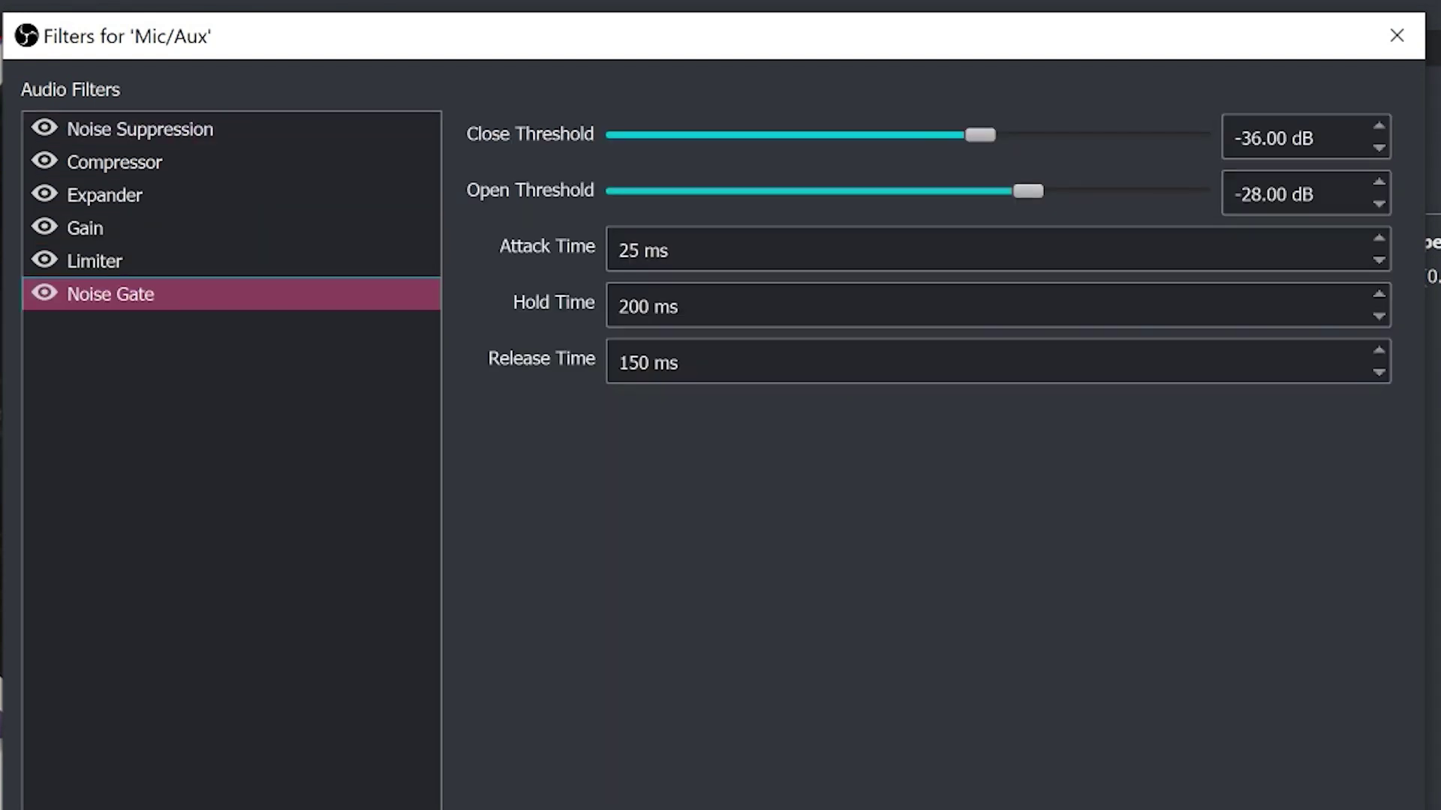
pyautogui.hotkey('ctrl', 'Up')
pyautogui.hotkey('ctrl', 'Up')
pyautogui.hotkey('ctrl', 'Up')
pyautogui.hotkey('ctrl', 'Up')
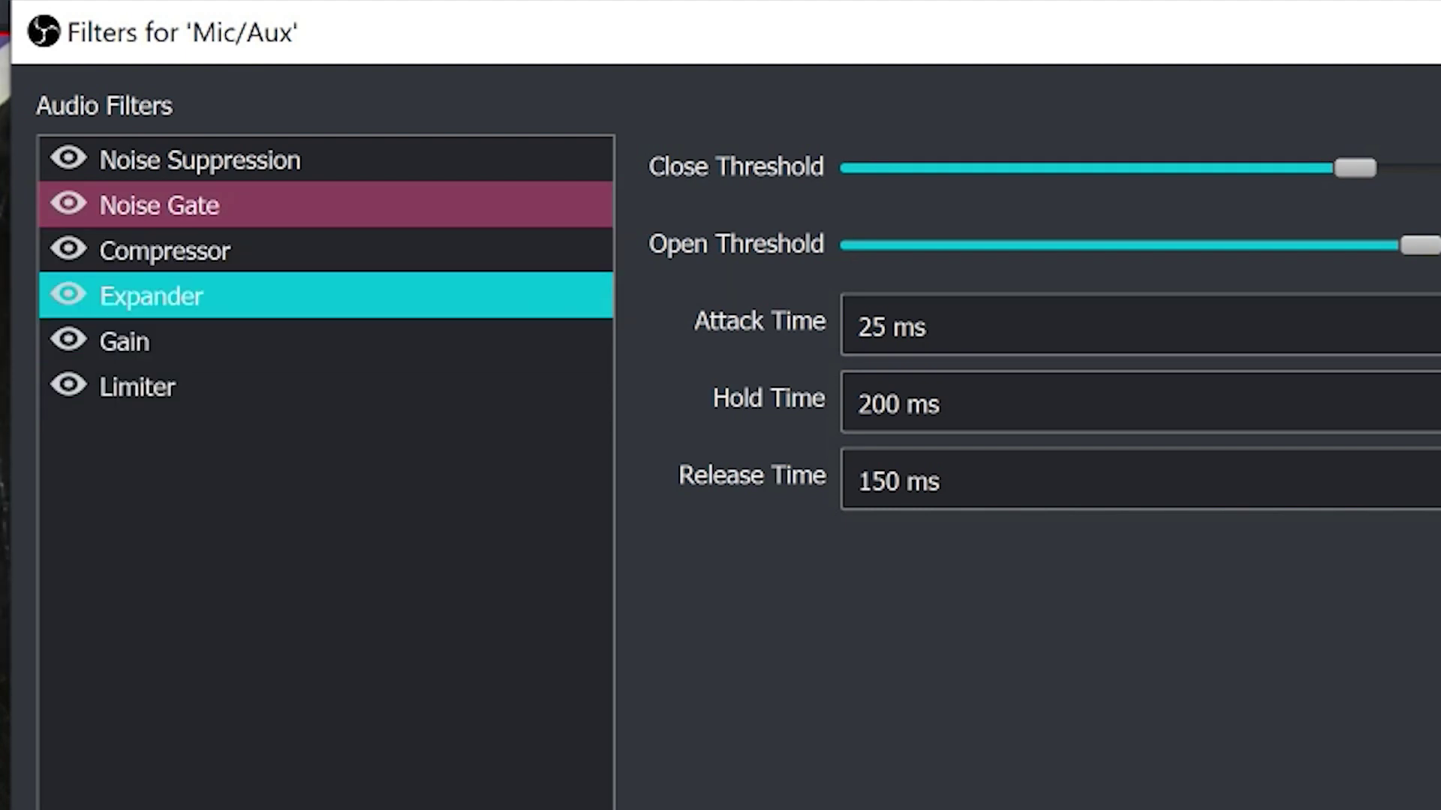
# Review the settings of the Expander, Gain and Limiter filters
pyautogui.click(226, 297)
pyautogui.click(225, 341)
pyautogui.click(226, 387)
pyautogui.click(225, 341)
pyautogui.click(225, 297)
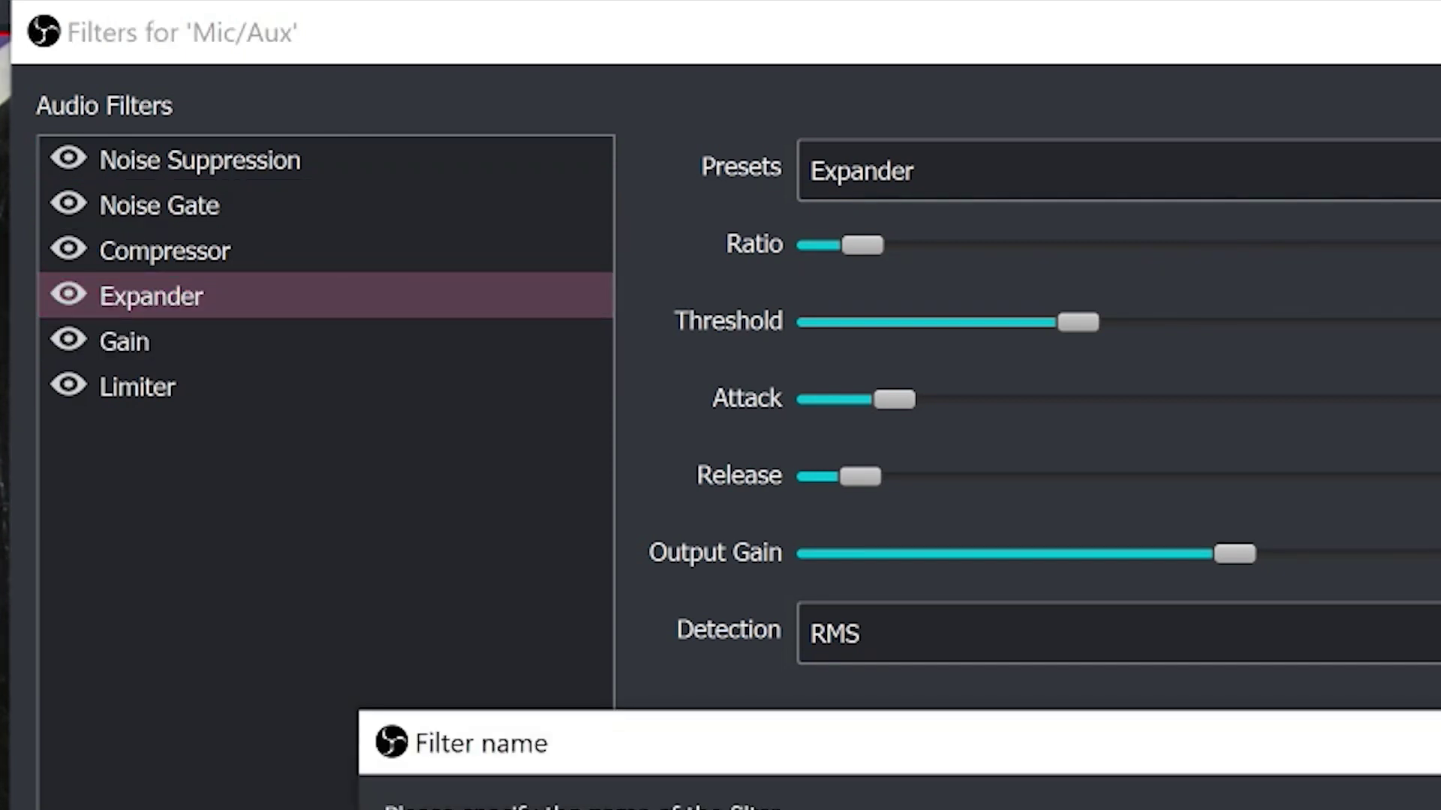
# Add a VST 2.x Plug-in filter to Mic/Aux and check its list of available plug-ins
pyautogui.press('Return')
pyautogui.click(998, 171)
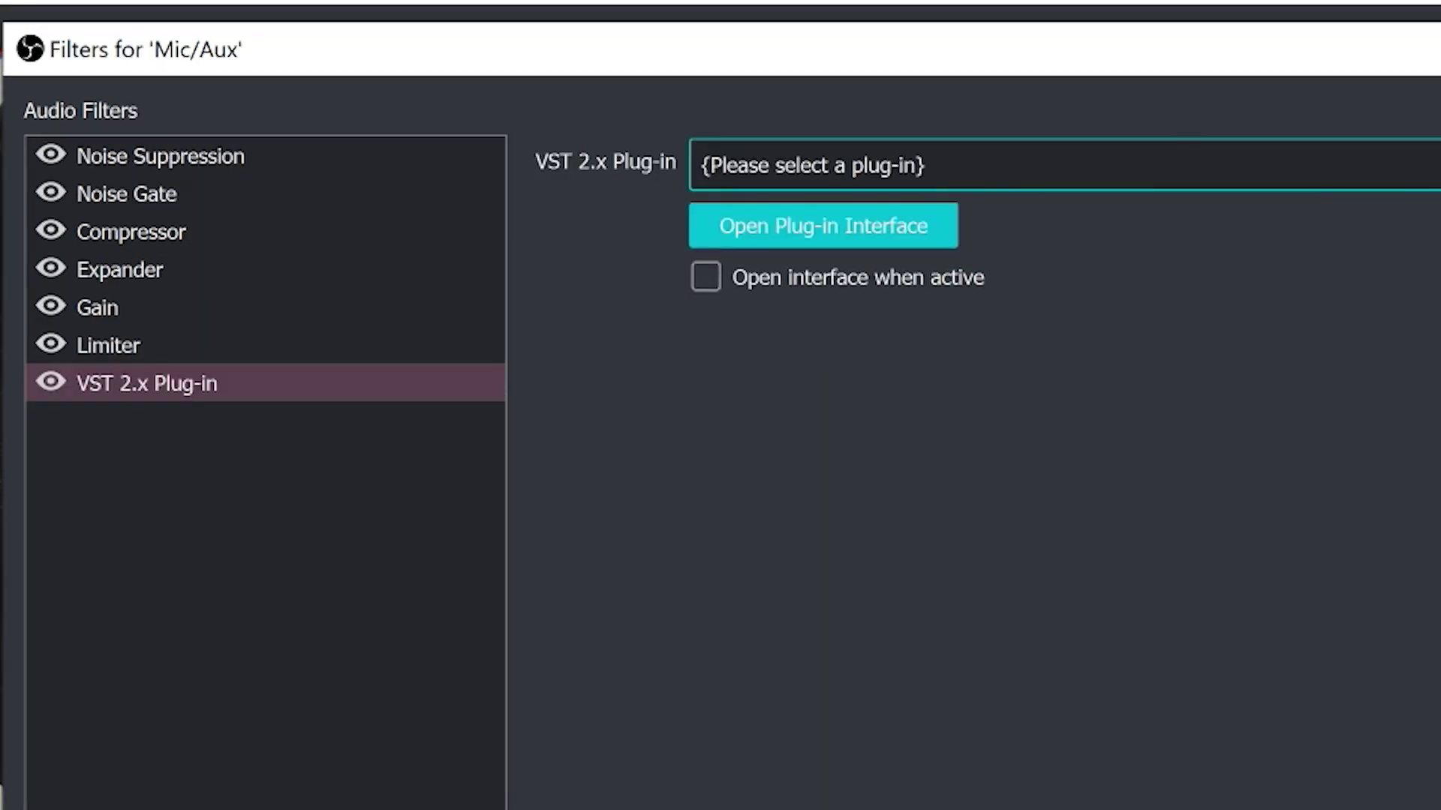
pyautogui.click(1066, 165)
pyautogui.click(1066, 165)
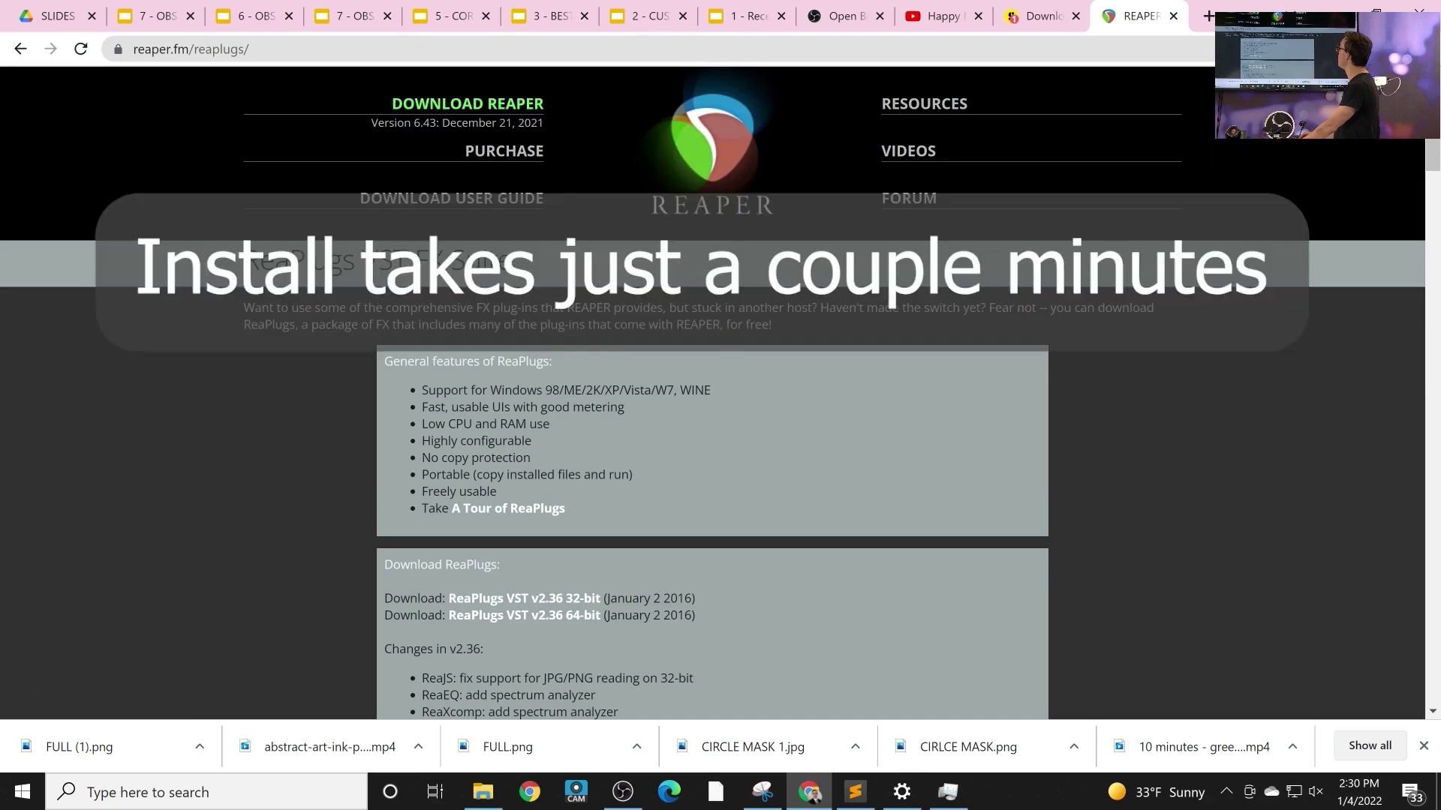
# Download the ReaPlugs VST v2.36 64-bit suite from the reaper.fm/reaplugs page in the browser
pyautogui.scroll(-2, 524, 428)
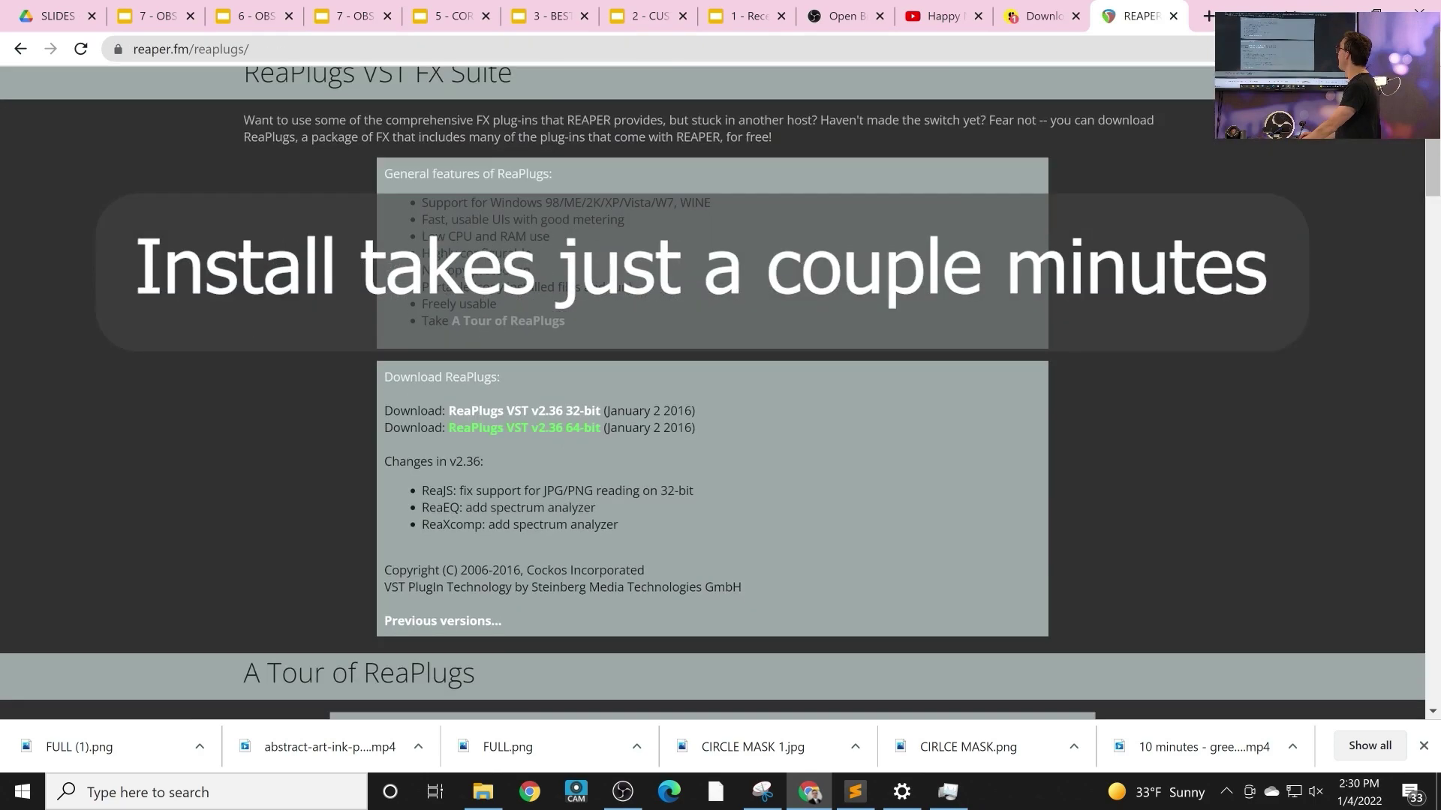
pyautogui.click(524, 428)
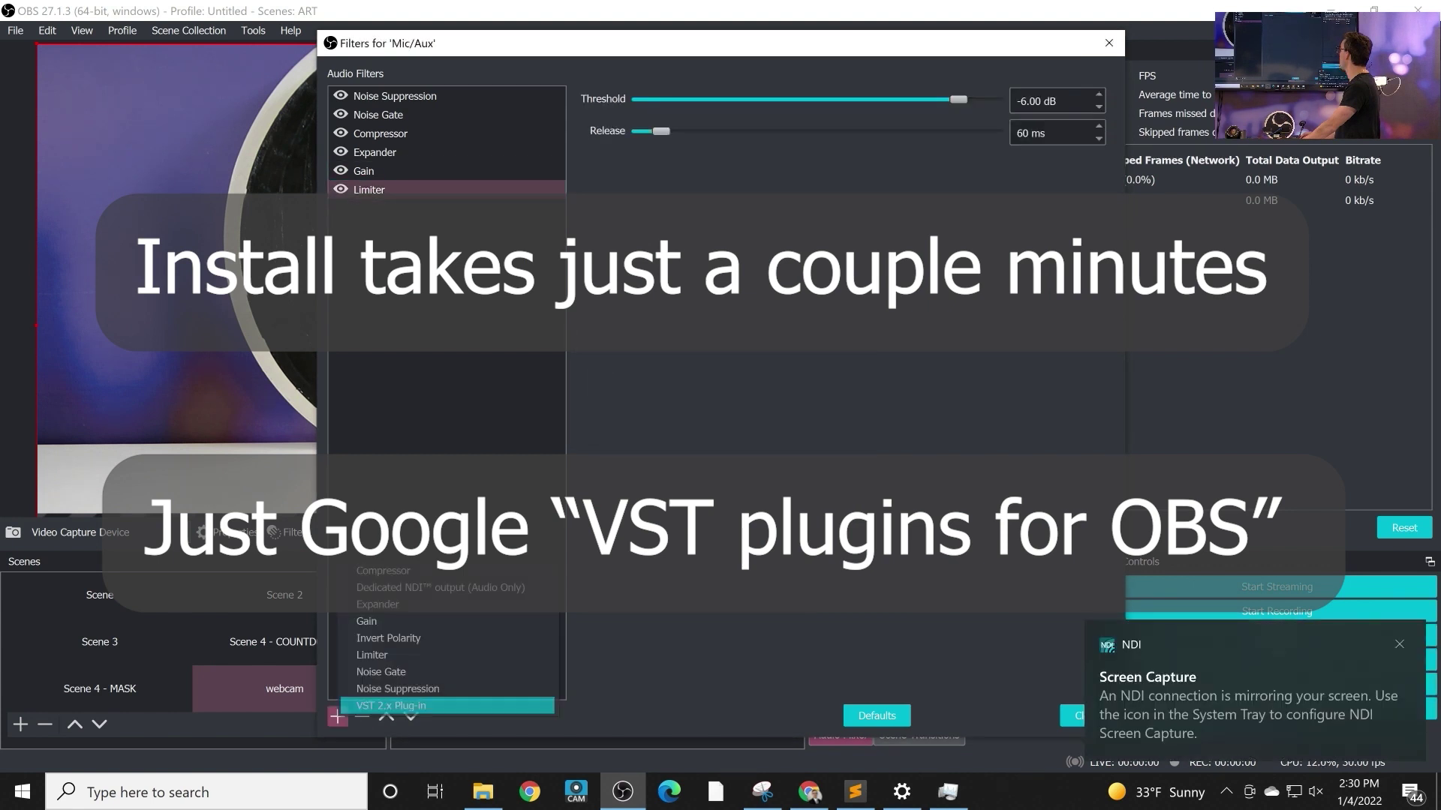
# Switch to OBS, load reaeq-standalone in the VST 2.x Plug-in filter of Mic/Aux and open its plug-in interface
pyautogui.click(390, 709)
pyautogui.press('Return')
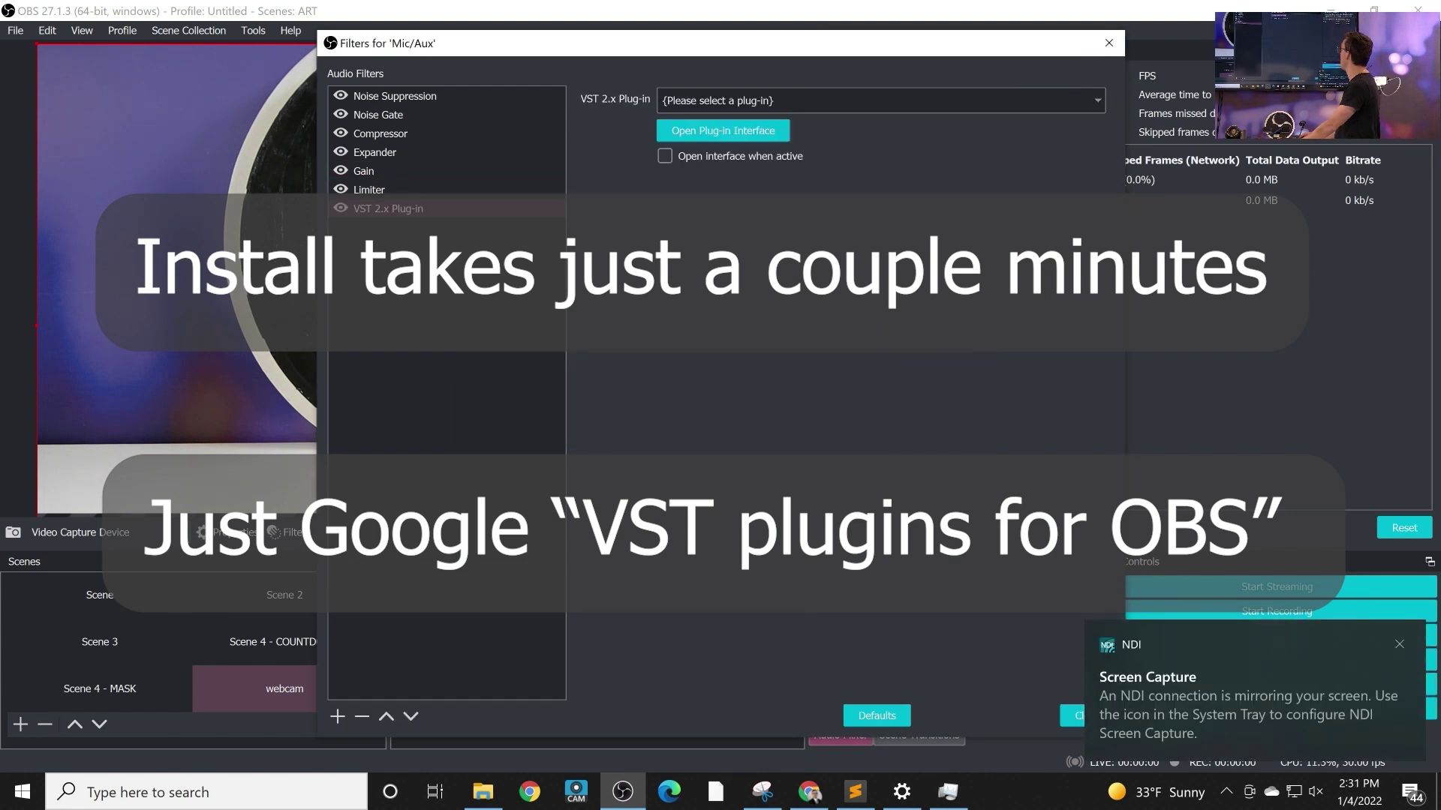
pyautogui.click(878, 101)
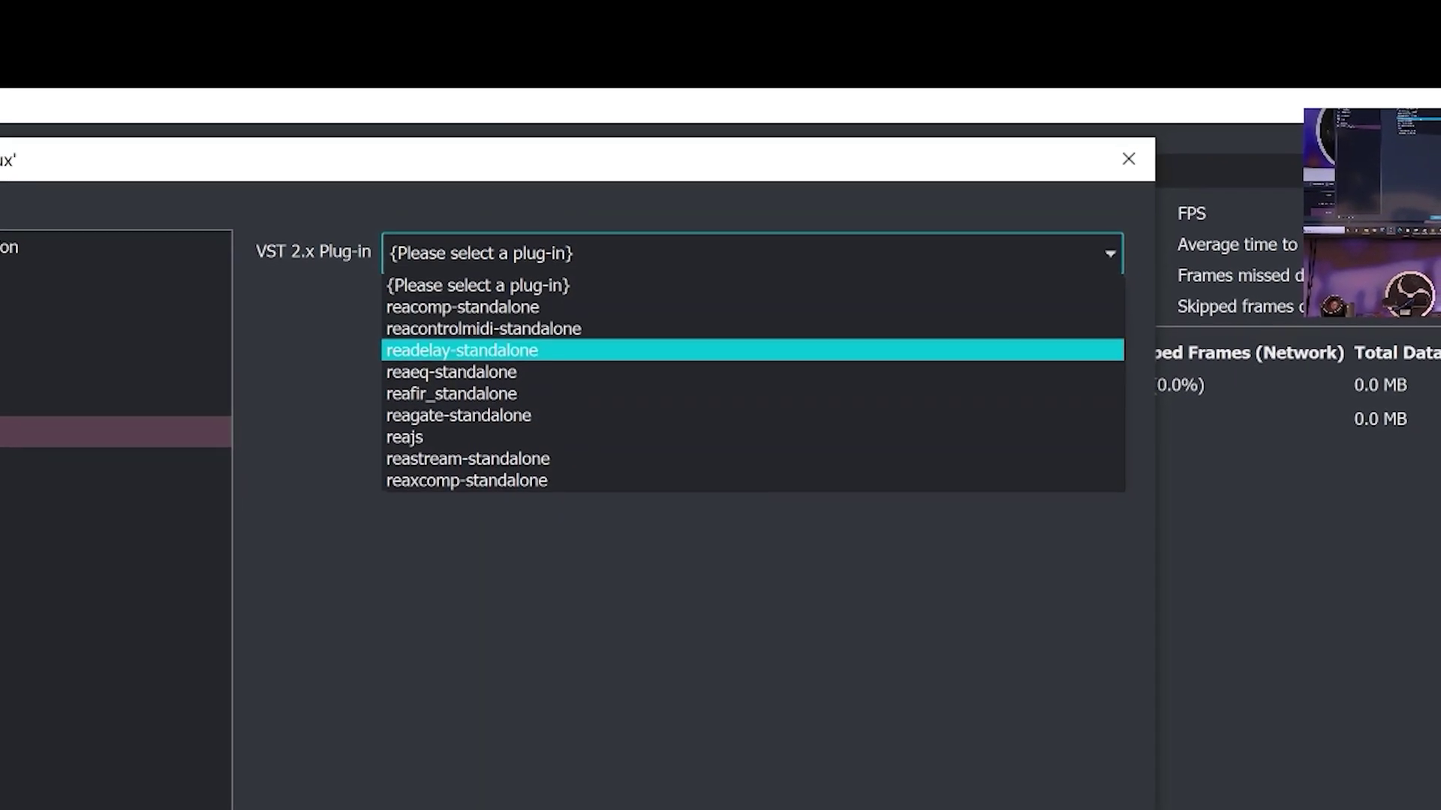
pyautogui.click(451, 372)
pyautogui.click(489, 304)
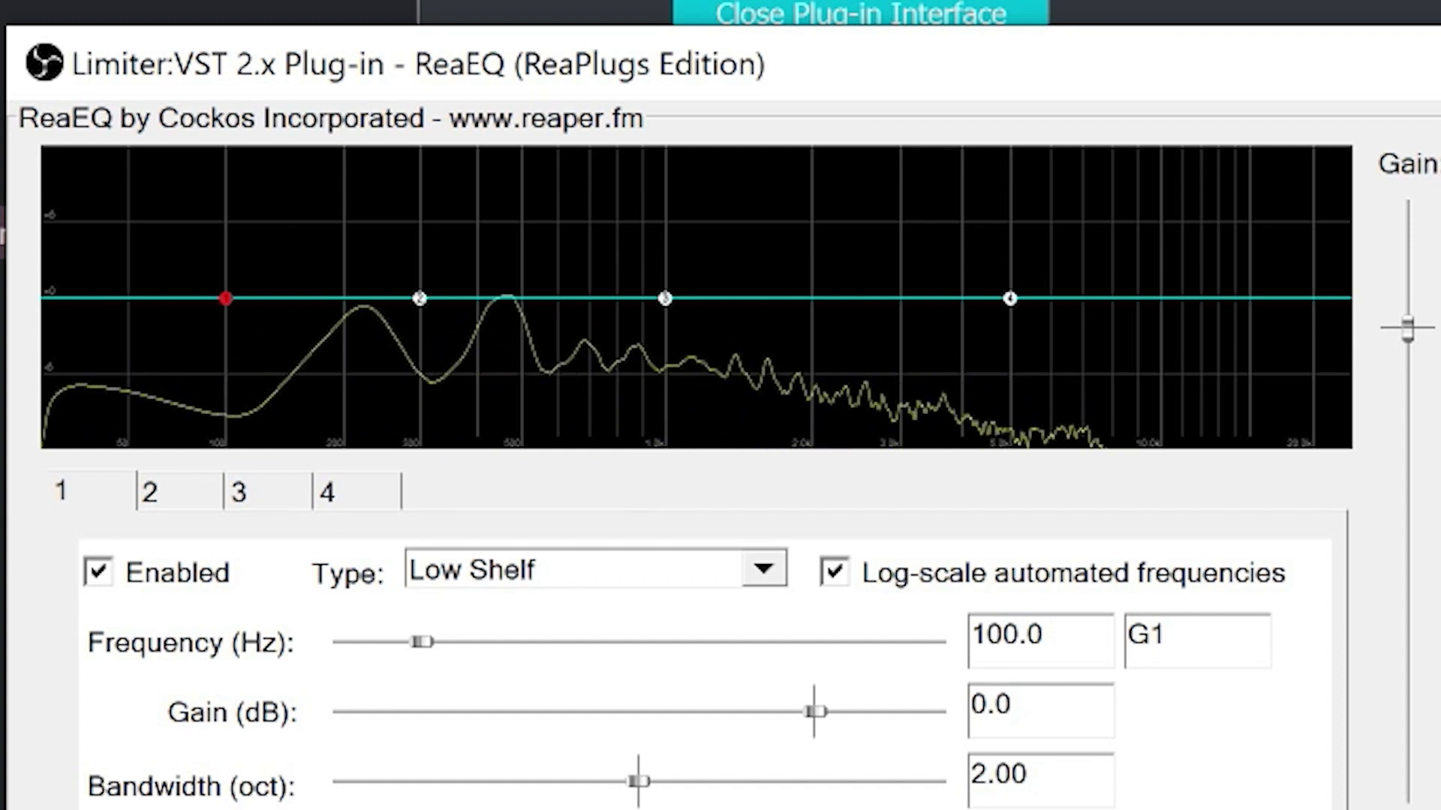
# In ReaEQ, raise band 2 to about 4 dB near 312 Hz, the low shelf to 1.3 dB, and cut the high shelf to about -10.8 dB
pyautogui.moveTo(419, 298); pyautogui.dragTo(425, 247)
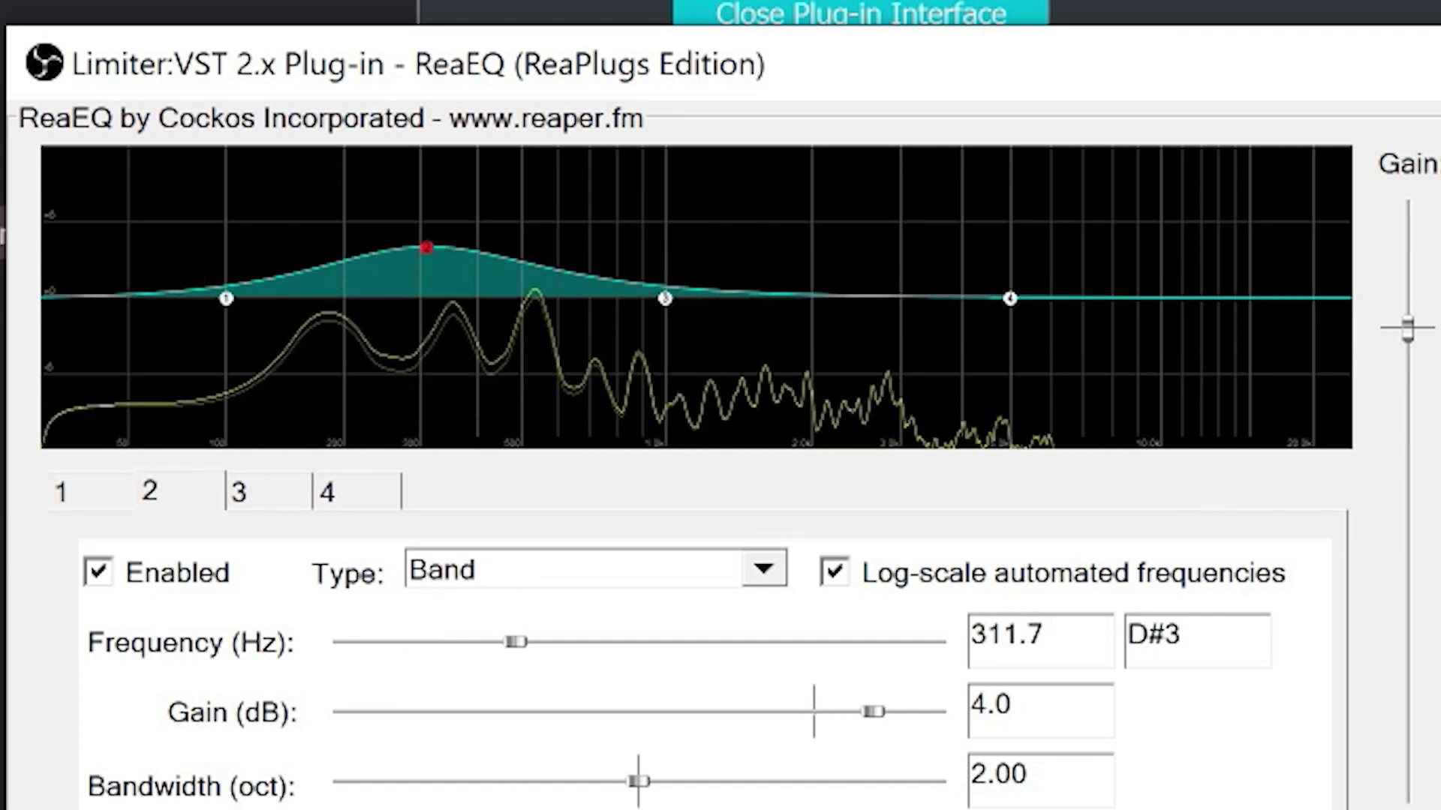
pyautogui.moveTo(226, 298); pyautogui.dragTo(225, 282)
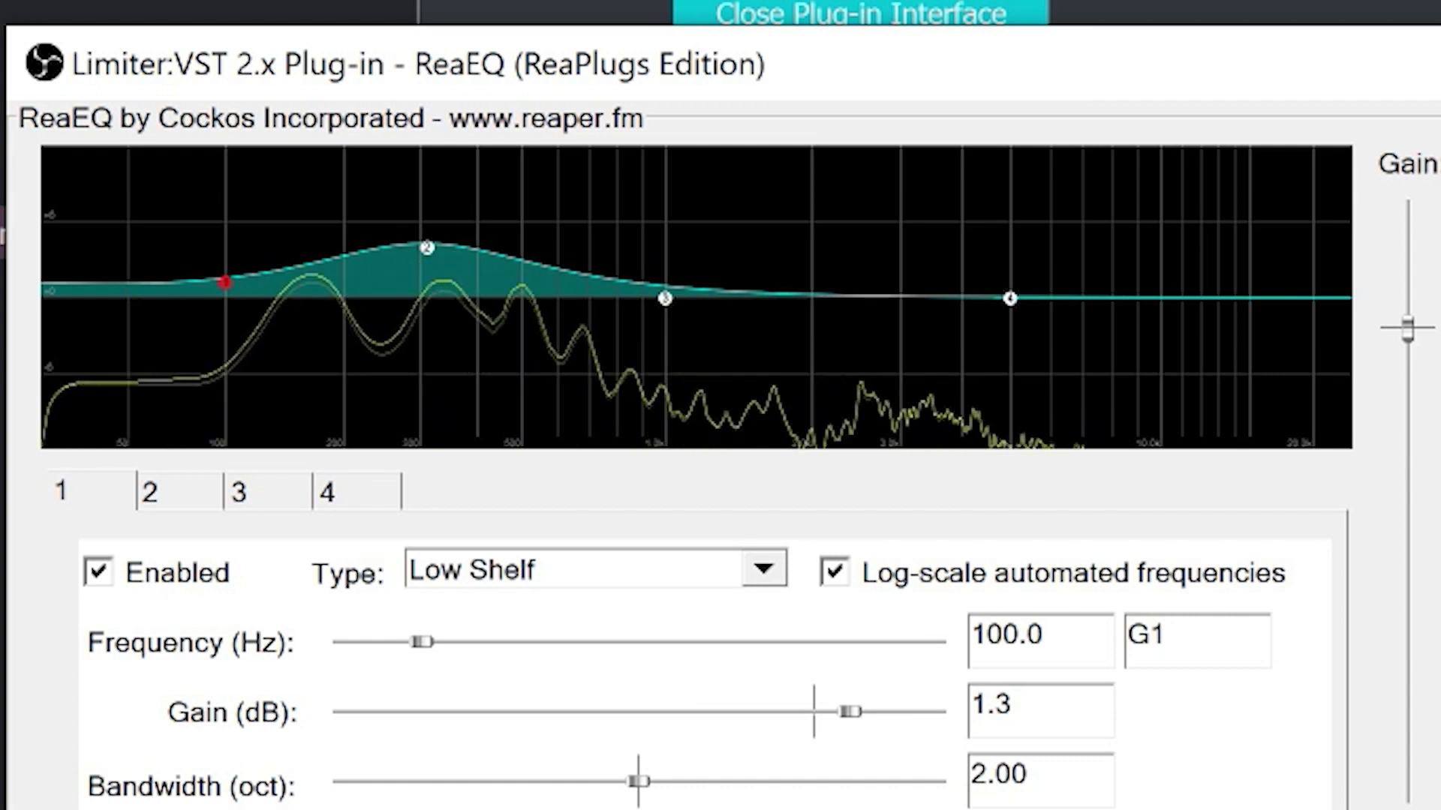
pyautogui.moveTo(1010, 298); pyautogui.dragTo(1167, 435)
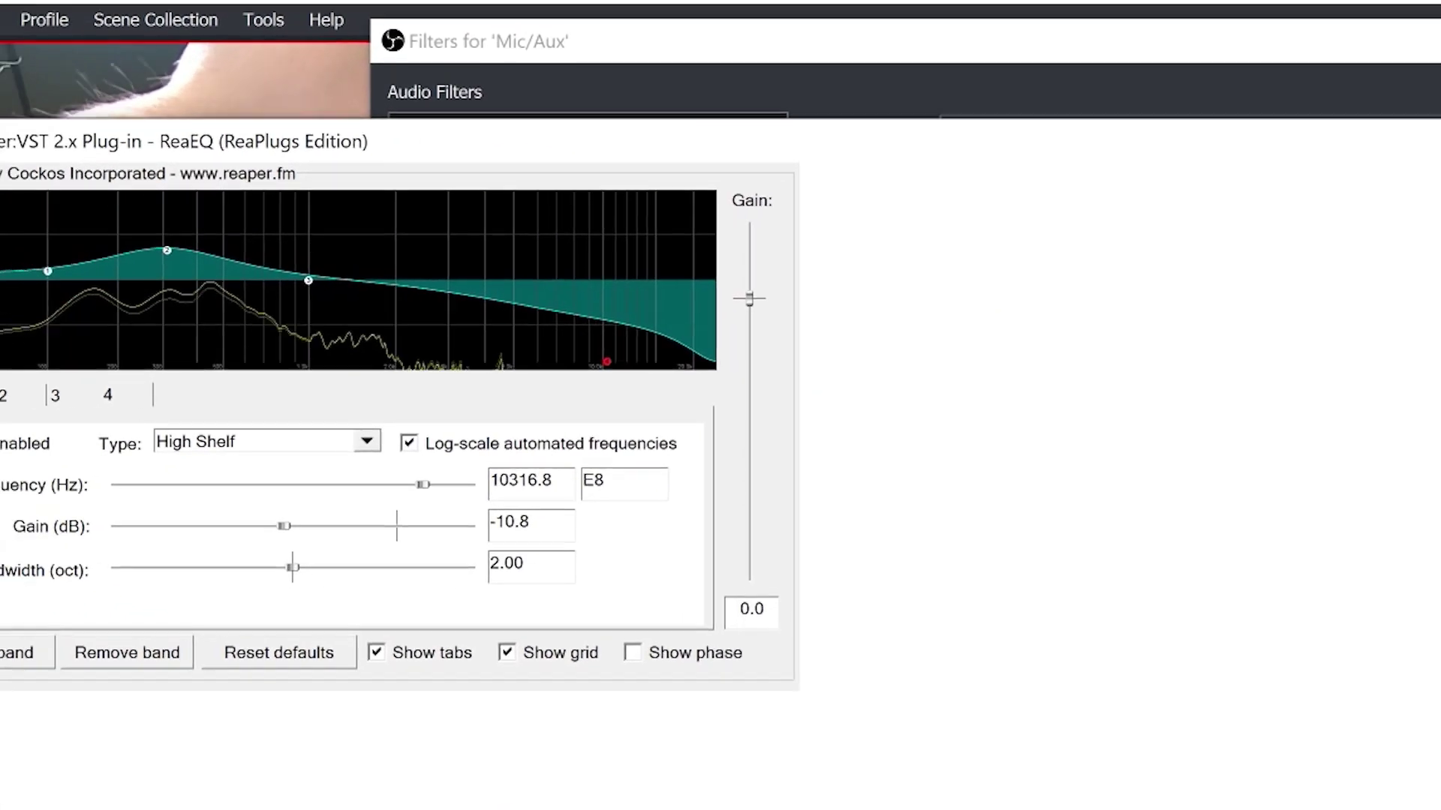
pyautogui.hotkey('alt', 'F4')
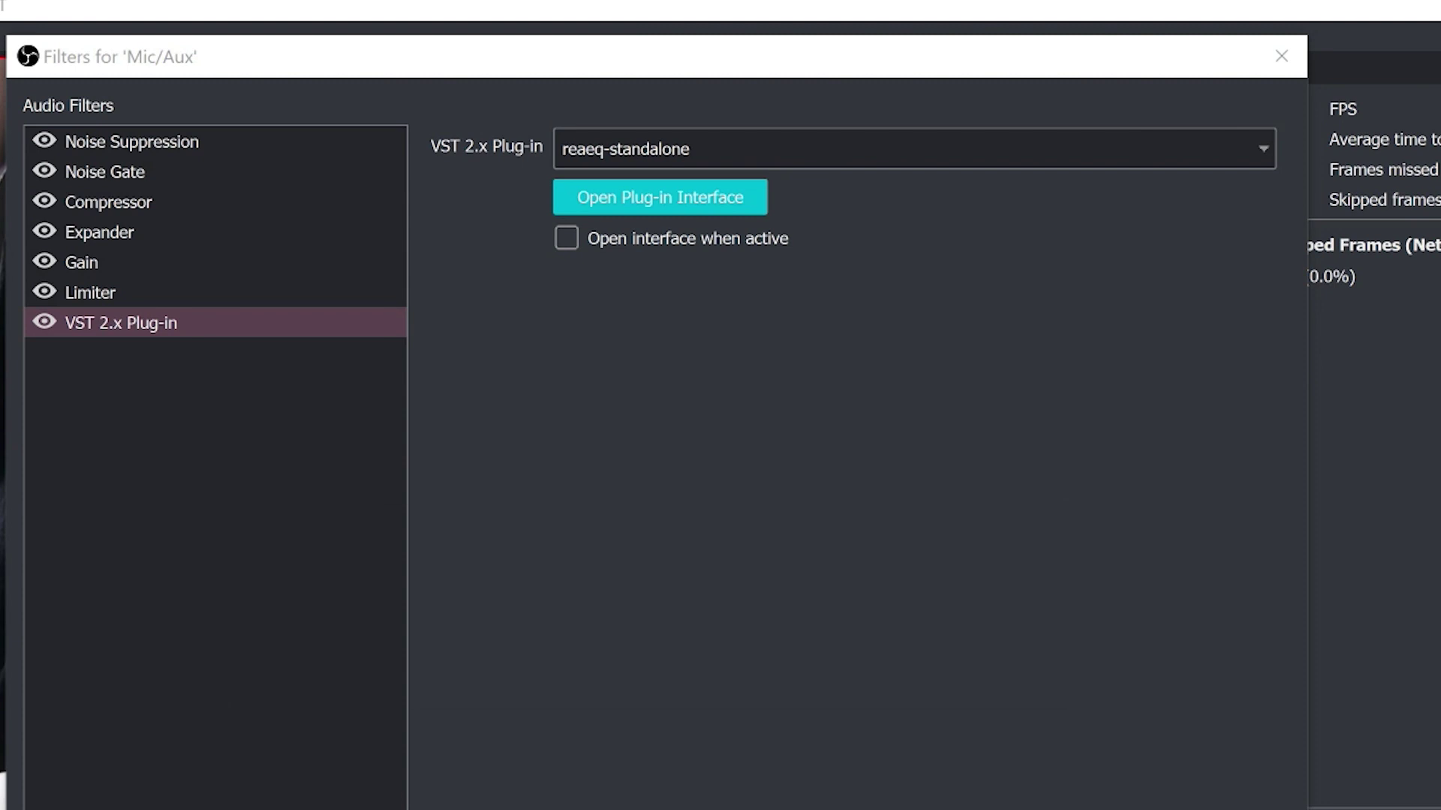
# Add a second Compressor filter to Mic/Aux and try Video Capture Device and Desktop Audio as its sidechain/ducking source
pyautogui.click(603, 666)
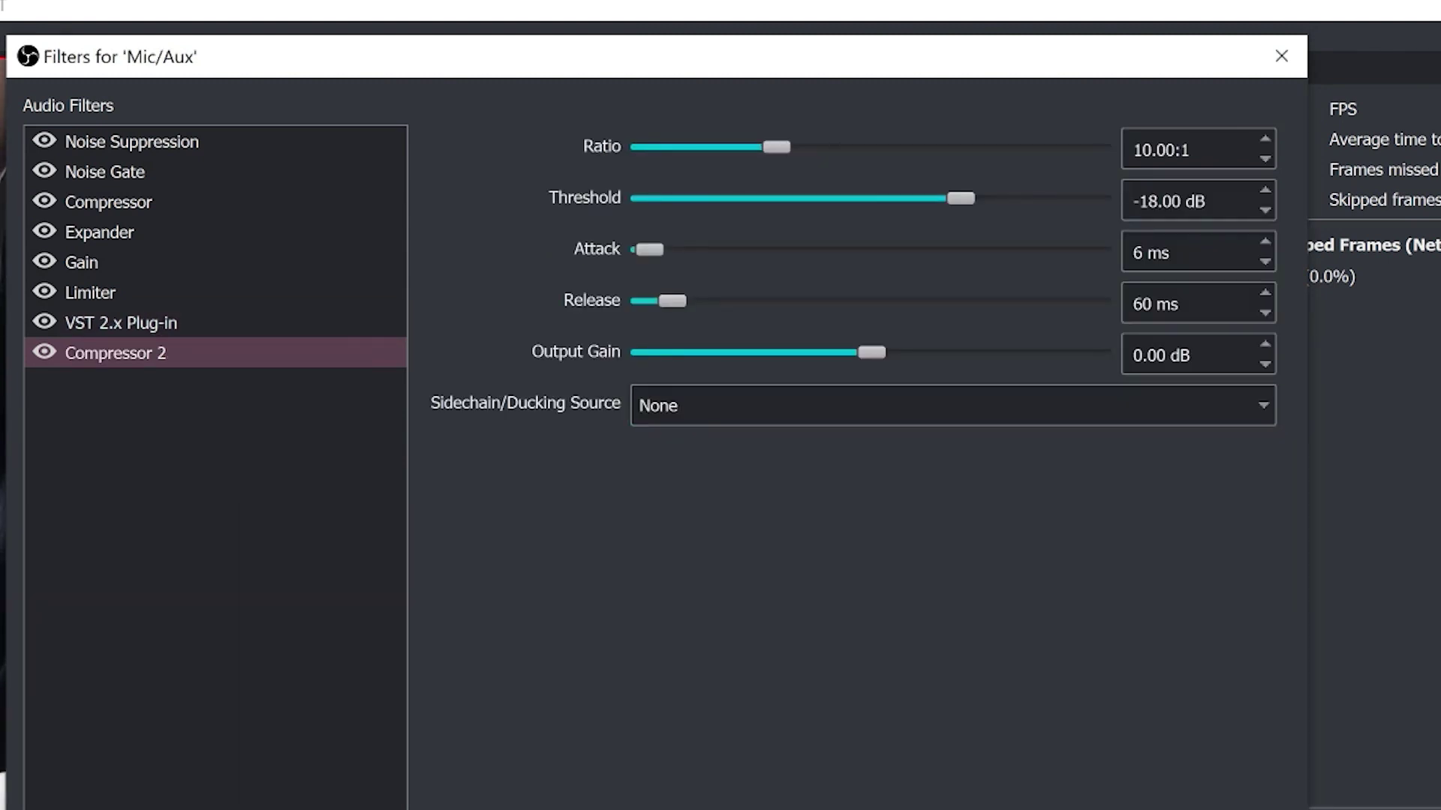
pyautogui.click(953, 405)
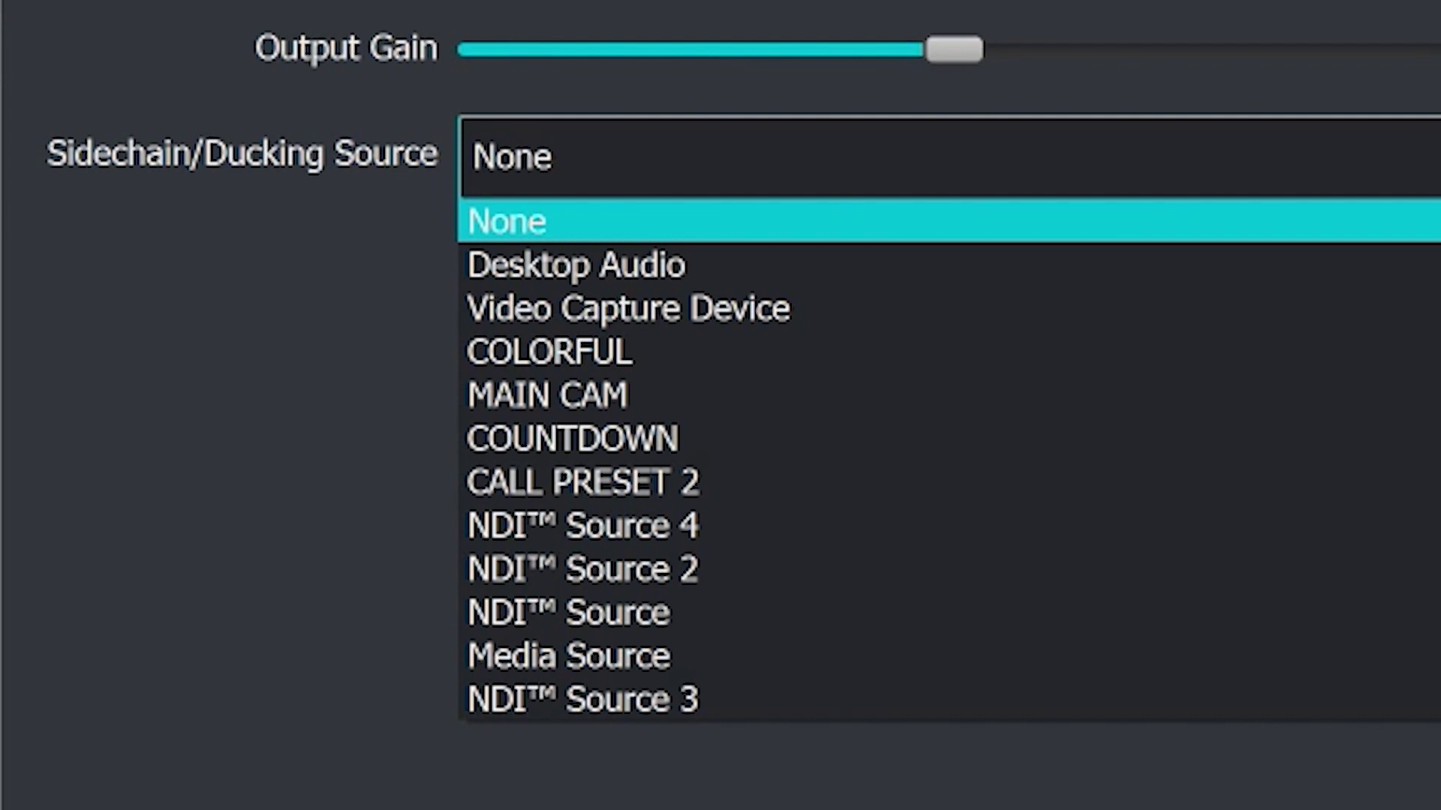
pyautogui.press('Down')
pyautogui.press('Down')
pyautogui.press('Down')
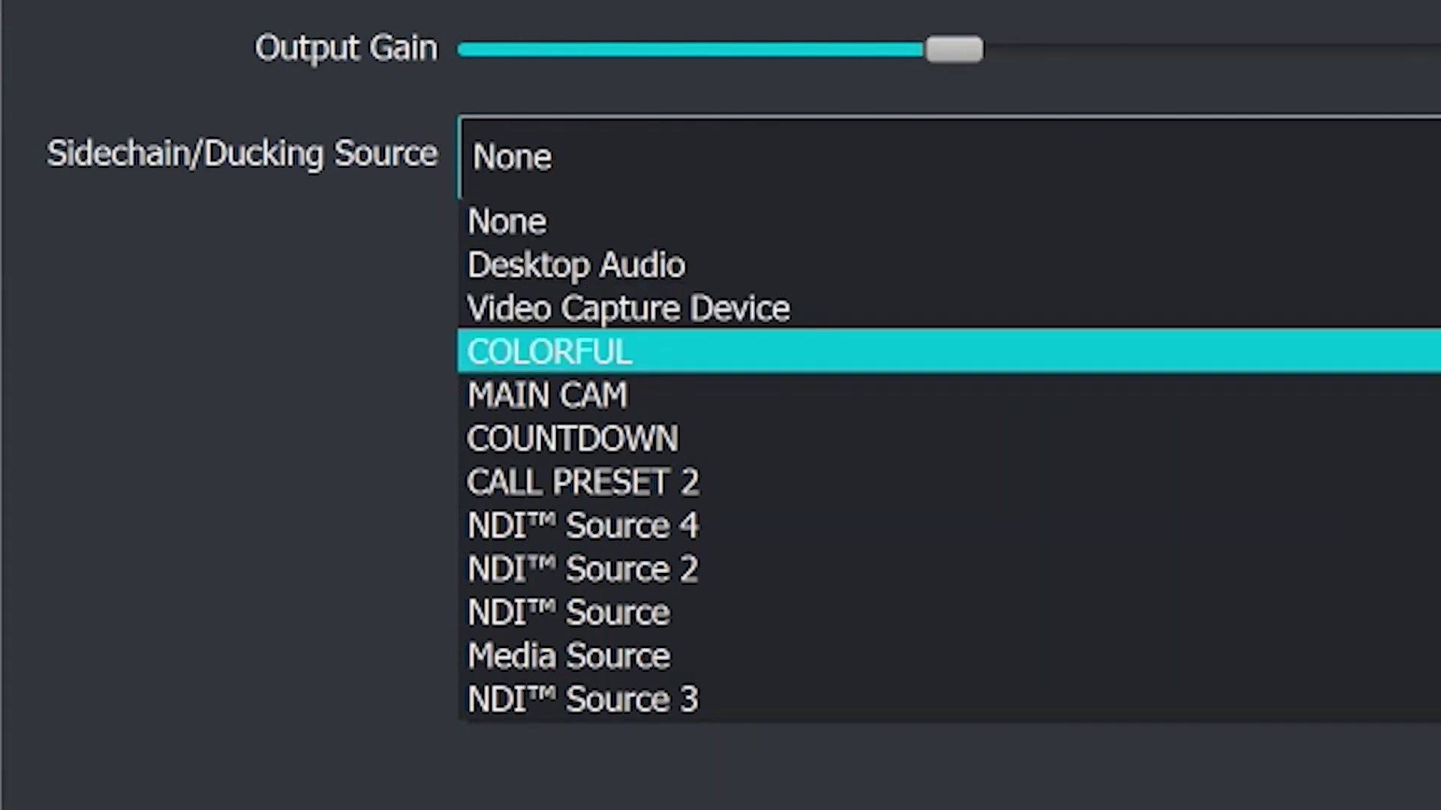
pyautogui.press('Up')
pyautogui.press('Return')
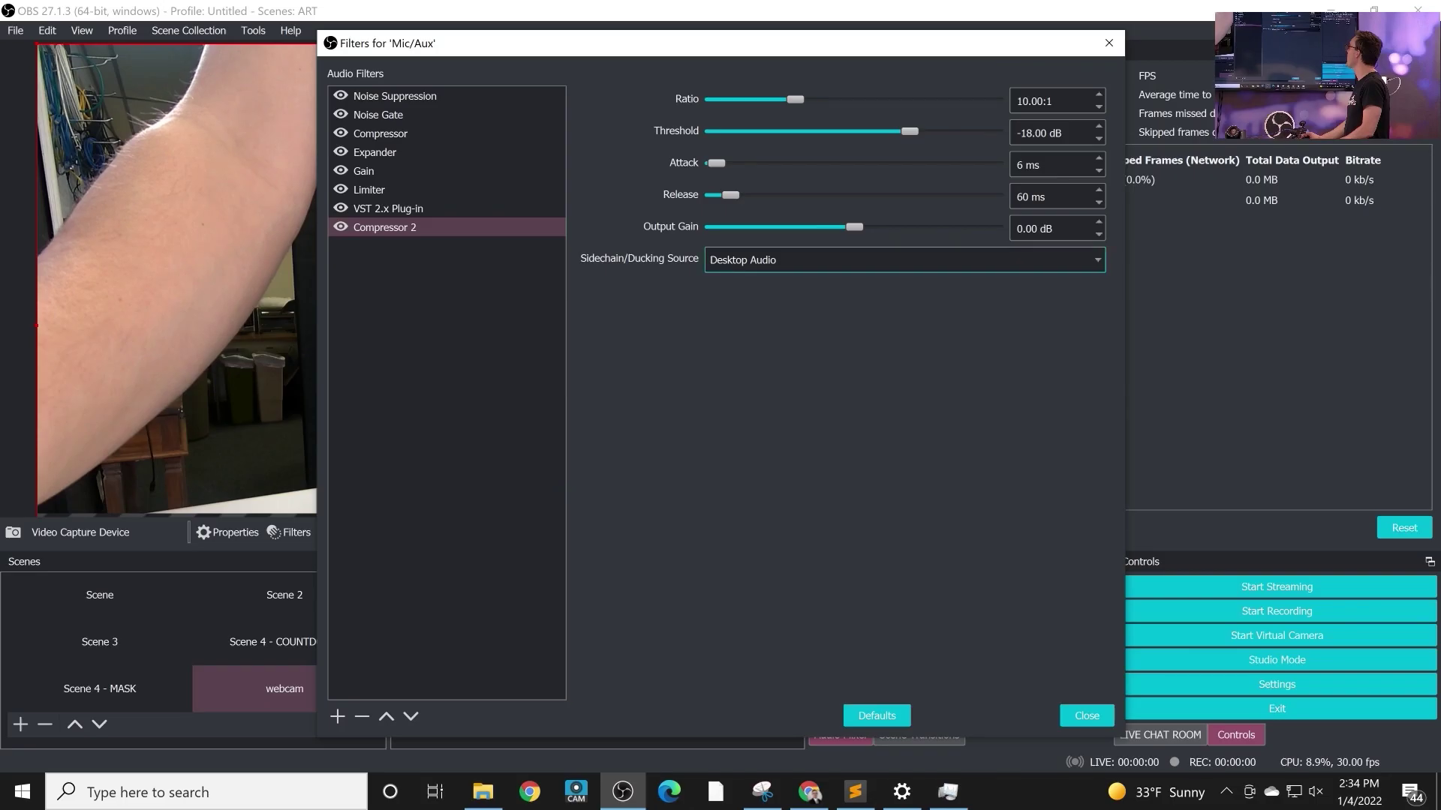
pyautogui.click(904, 260)
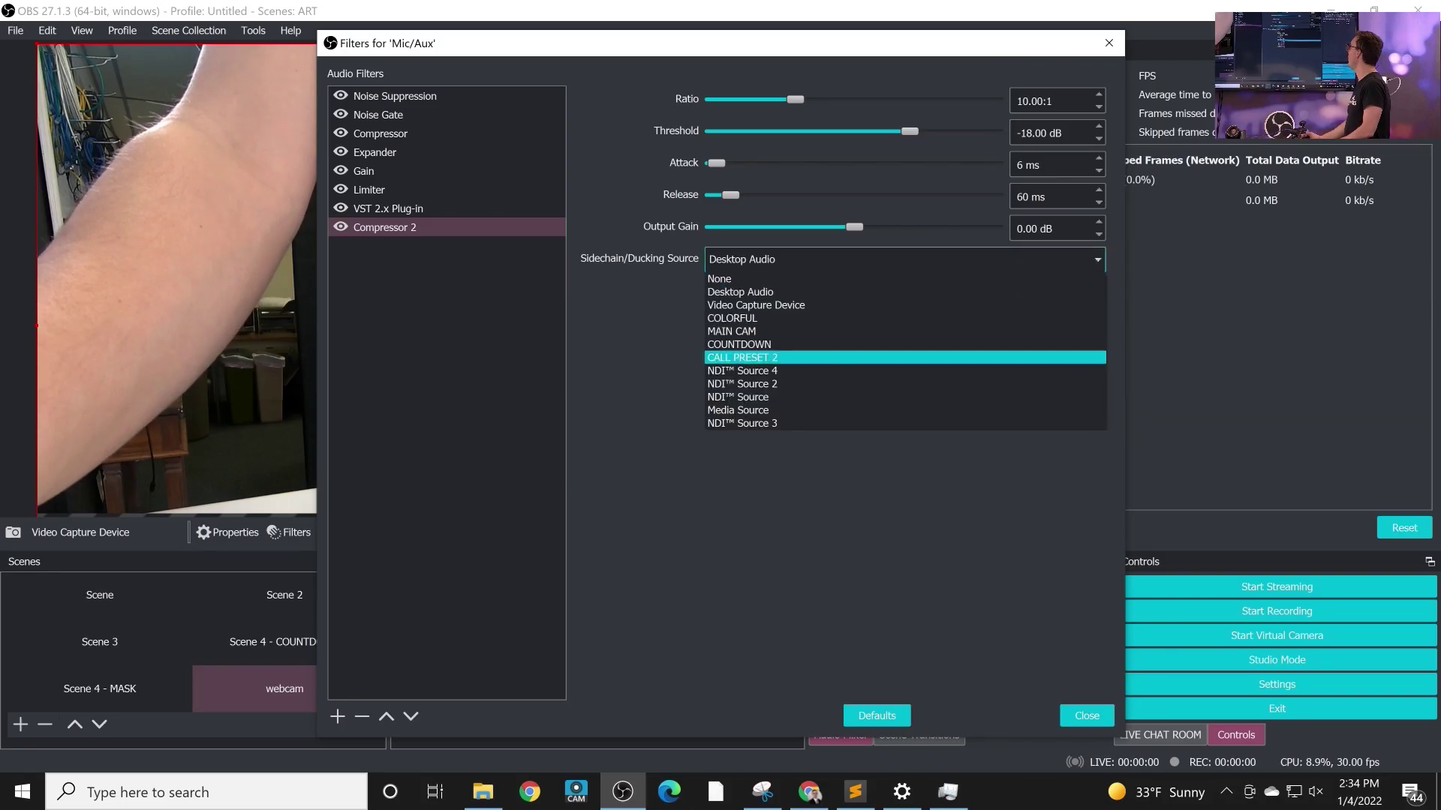
pyautogui.press('Return')
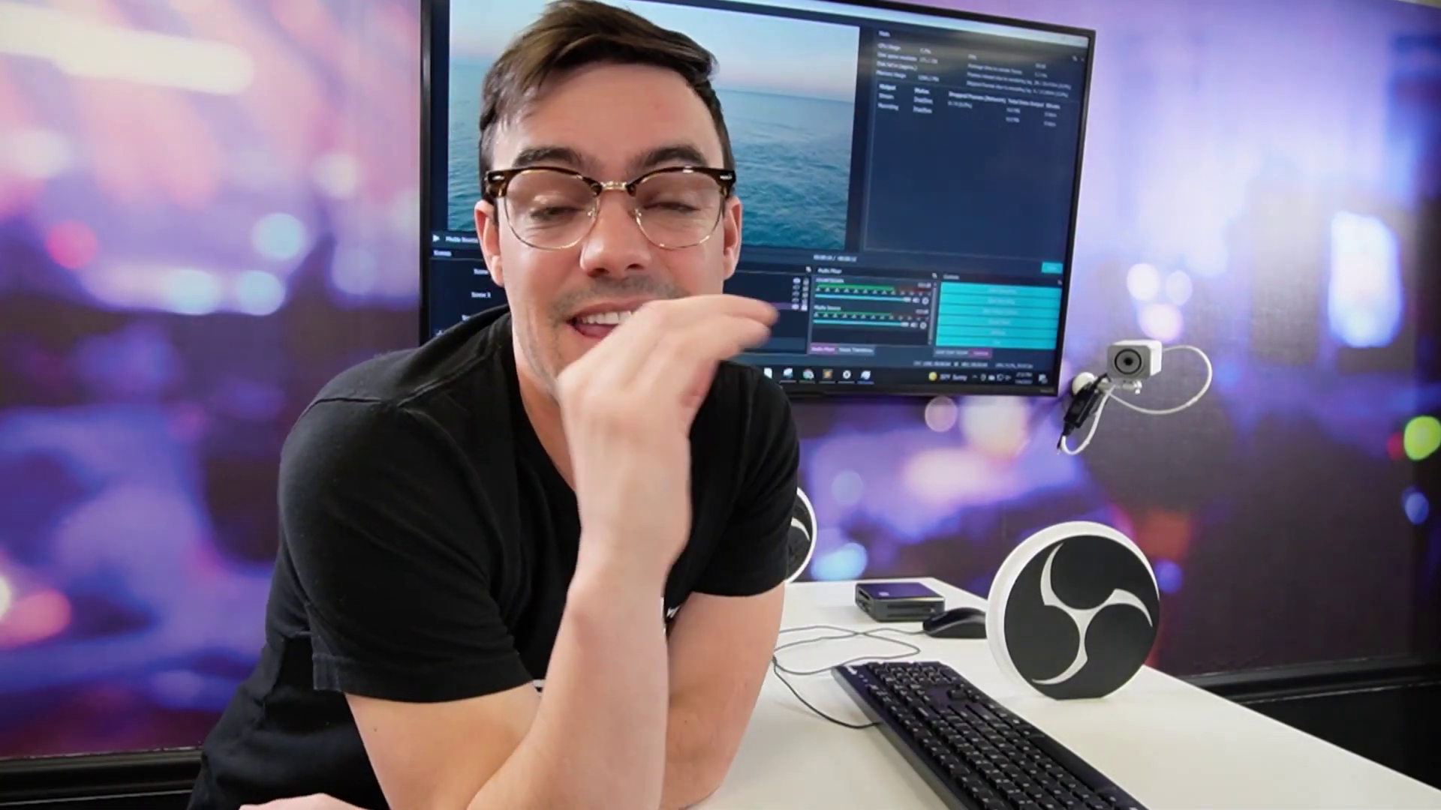